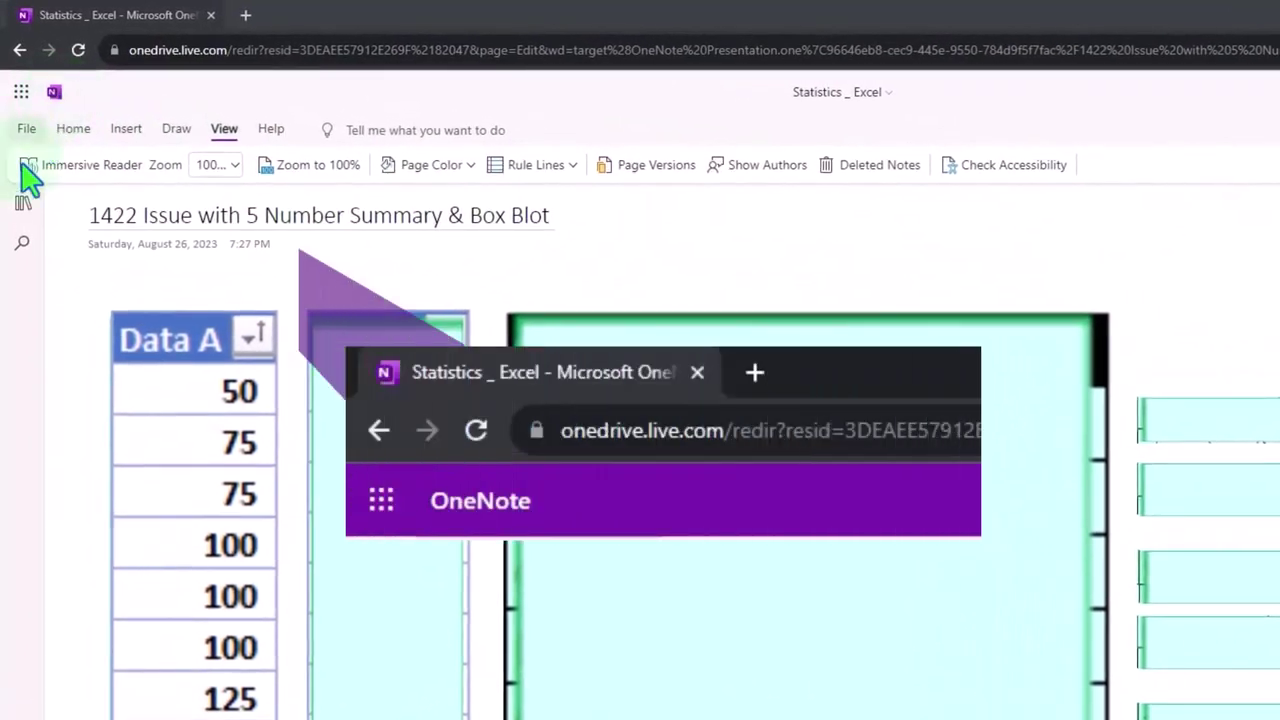
- Open the notebook navigation pane beside the '1422 Issue with 5 Number Summary & Box Blot' page
{"action": "left_click", "coordinate": [23, 203]}
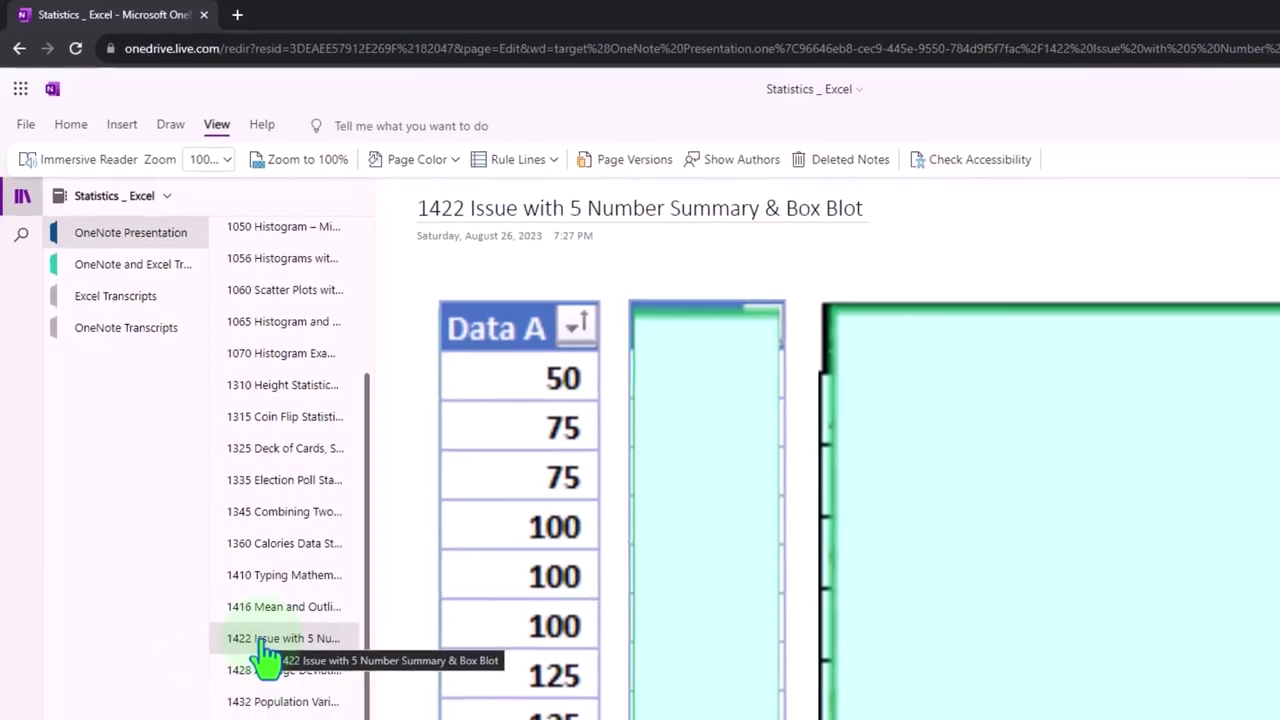
- Read the 1000 Introduction transcript in Immersive Reader, translated into Spanish (Mexico)
{"action": "left_click", "coordinate": [112, 264]}
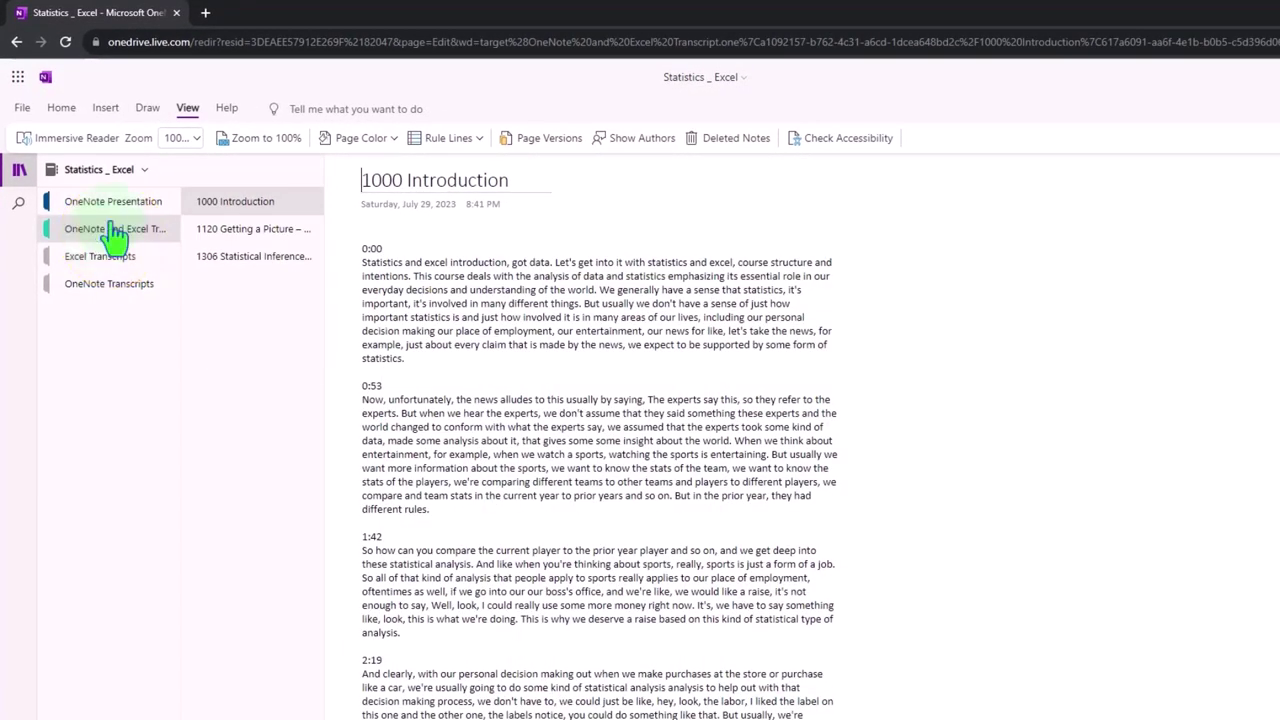
{"action": "left_click", "coordinate": [97, 140]}
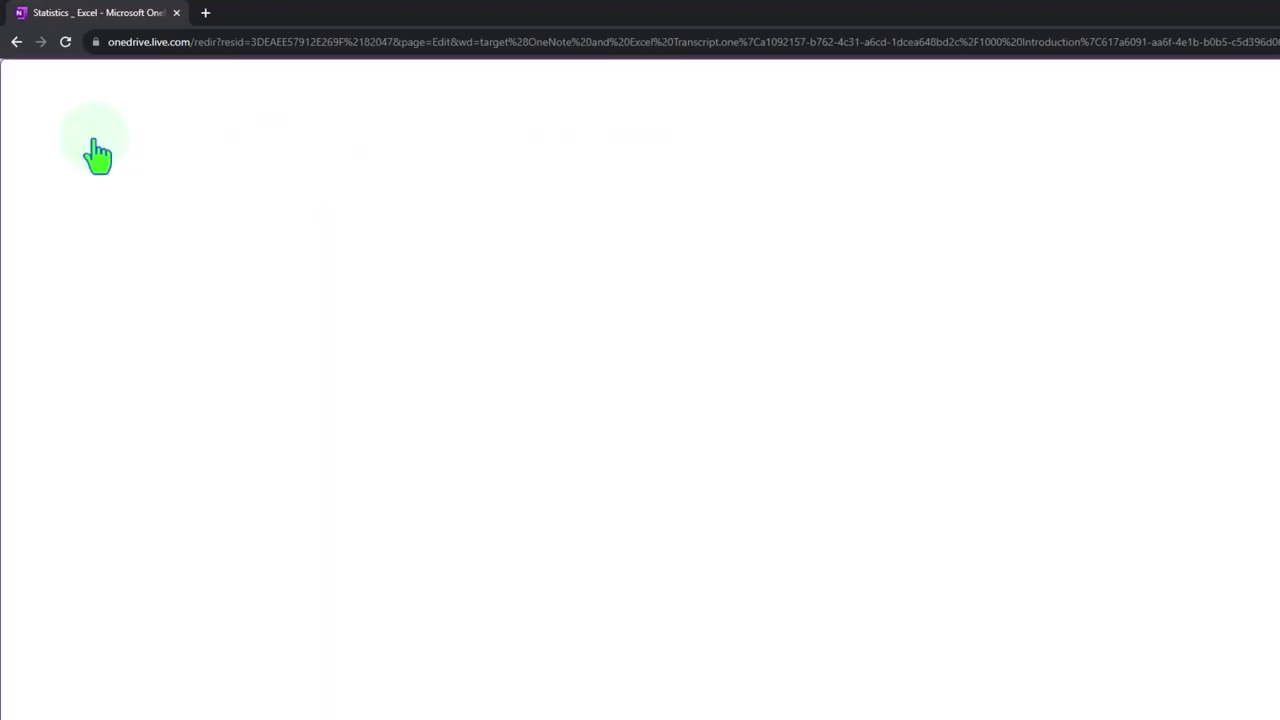
{"action": "left_click", "coordinate": [1229, 88]}
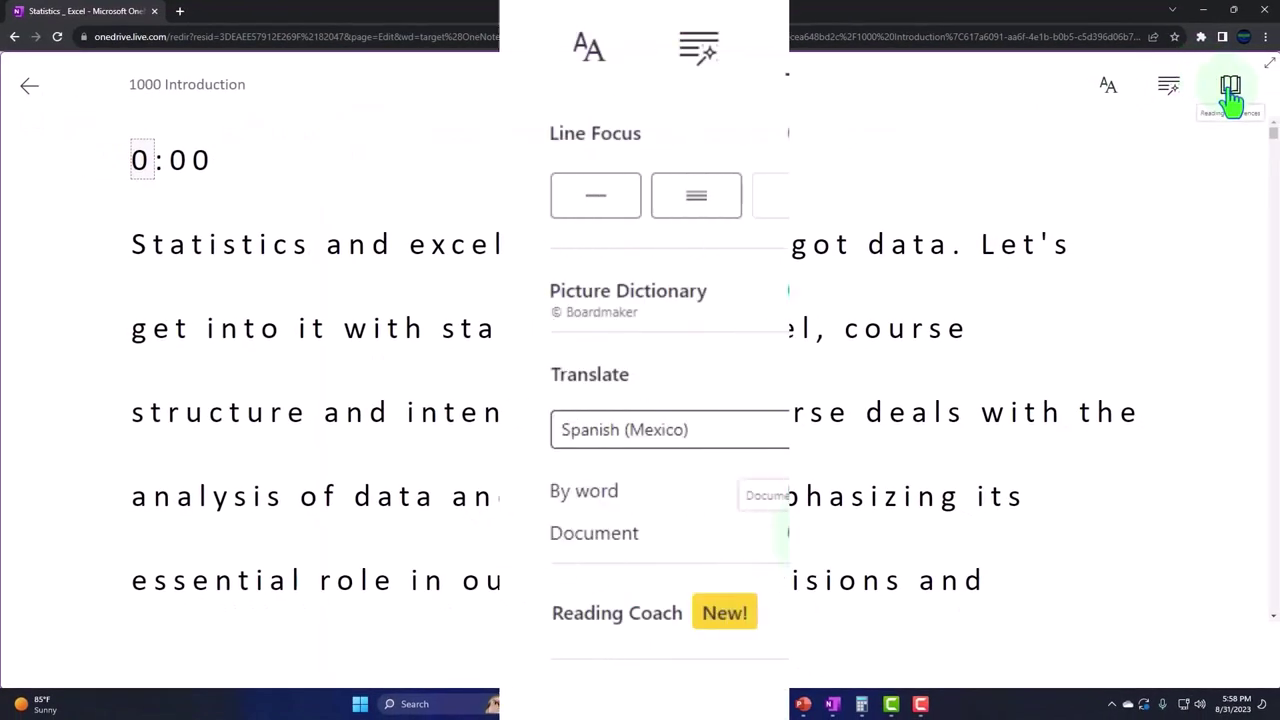
{"action": "left_click", "coordinate": [1236, 353]}
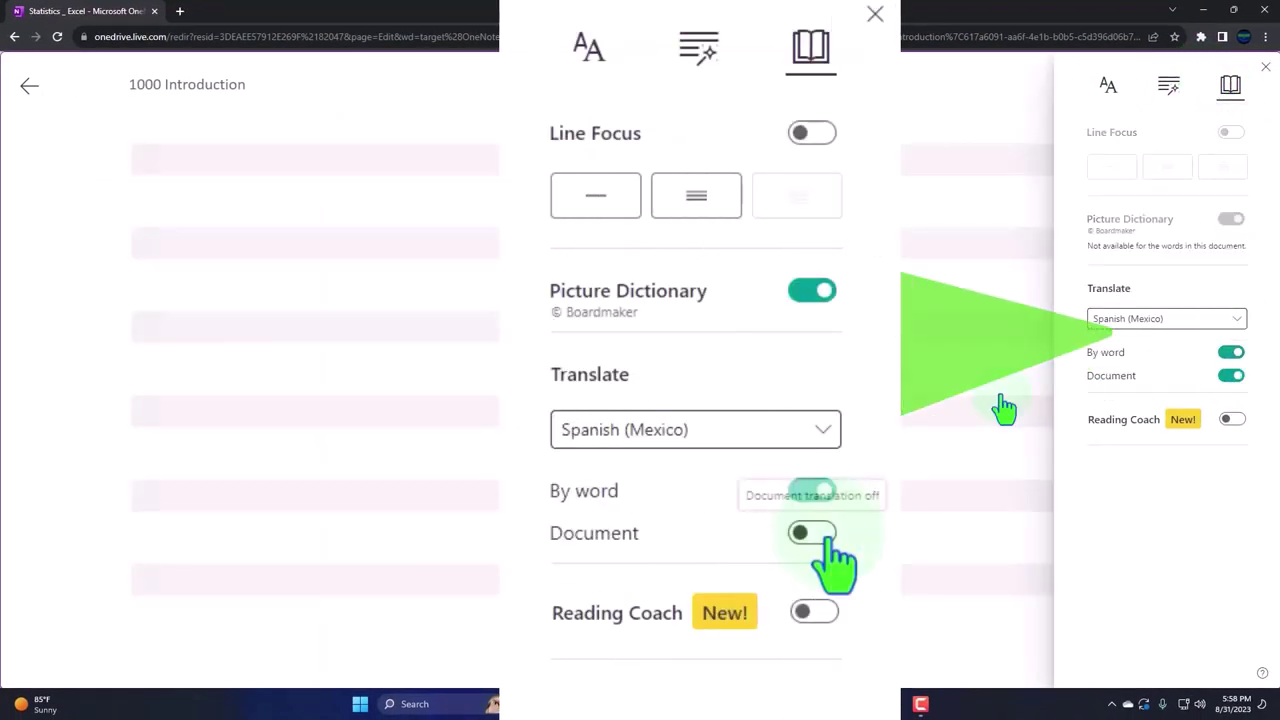
{"action": "scroll", "coordinate": [918, 418], "scroll_direction": "down", "scroll_amount": 8}
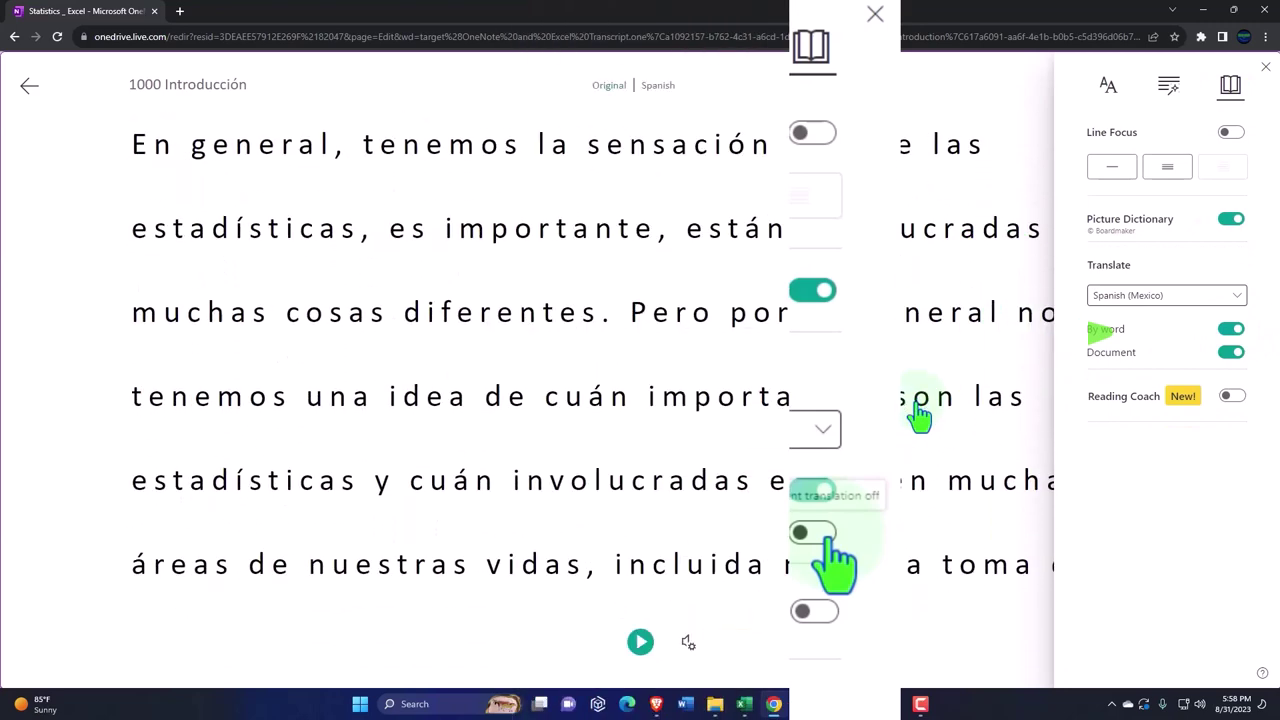
{"action": "scroll", "coordinate": [806, 514], "scroll_direction": "down", "scroll_amount": 8}
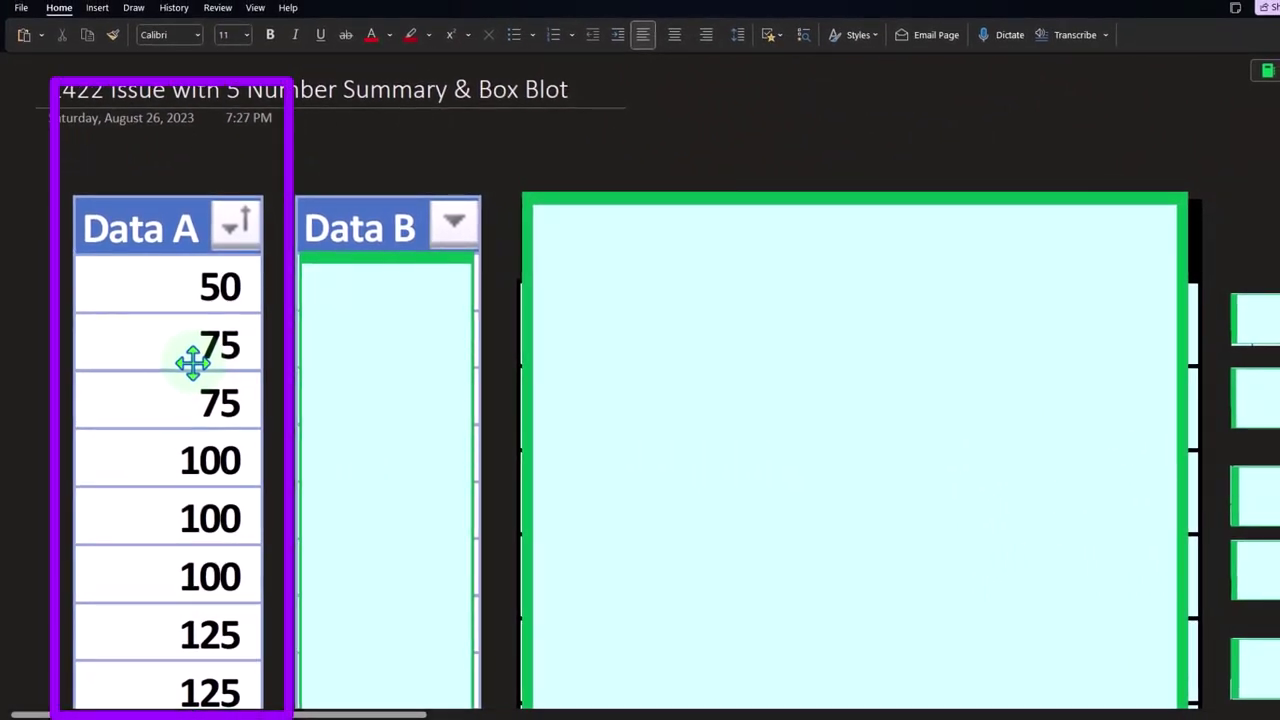
- Scroll to the Data A table and select the cover image hiding the Data B column
{"action": "scroll", "coordinate": [192, 362], "scroll_direction": "down", "scroll_amount": 2}
{"action": "scroll", "coordinate": [192, 362], "scroll_direction": "down", "scroll_amount": 1}
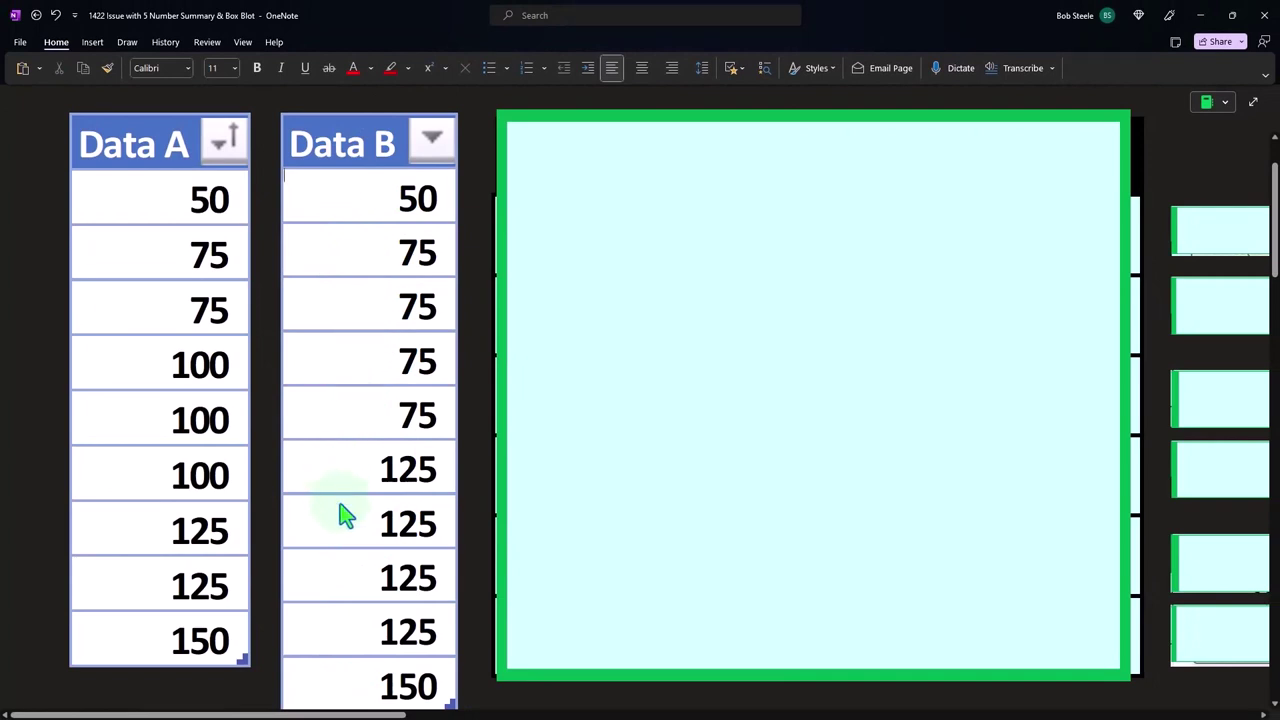
{"action": "scroll", "coordinate": [343, 515], "scroll_direction": "down", "scroll_amount": 2}
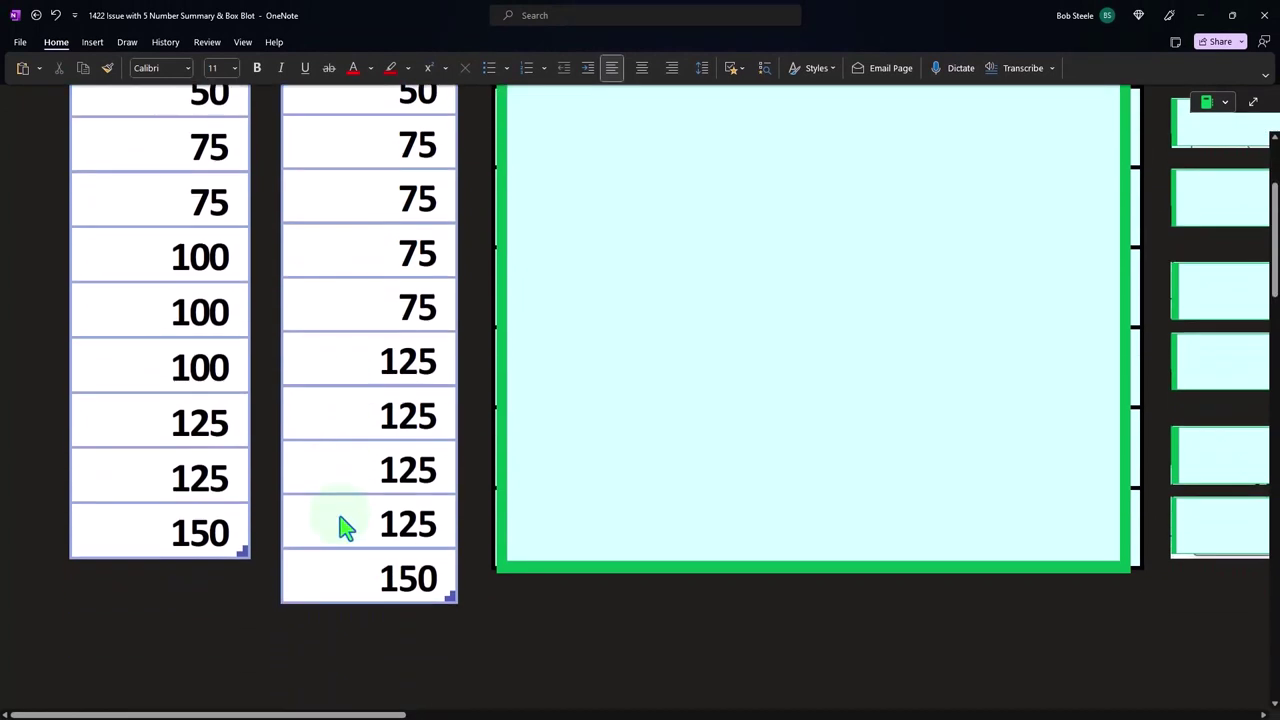
{"action": "scroll", "coordinate": [343, 528], "scroll_direction": "up", "scroll_amount": 2}
{"action": "left_click", "coordinate": [771, 189]}
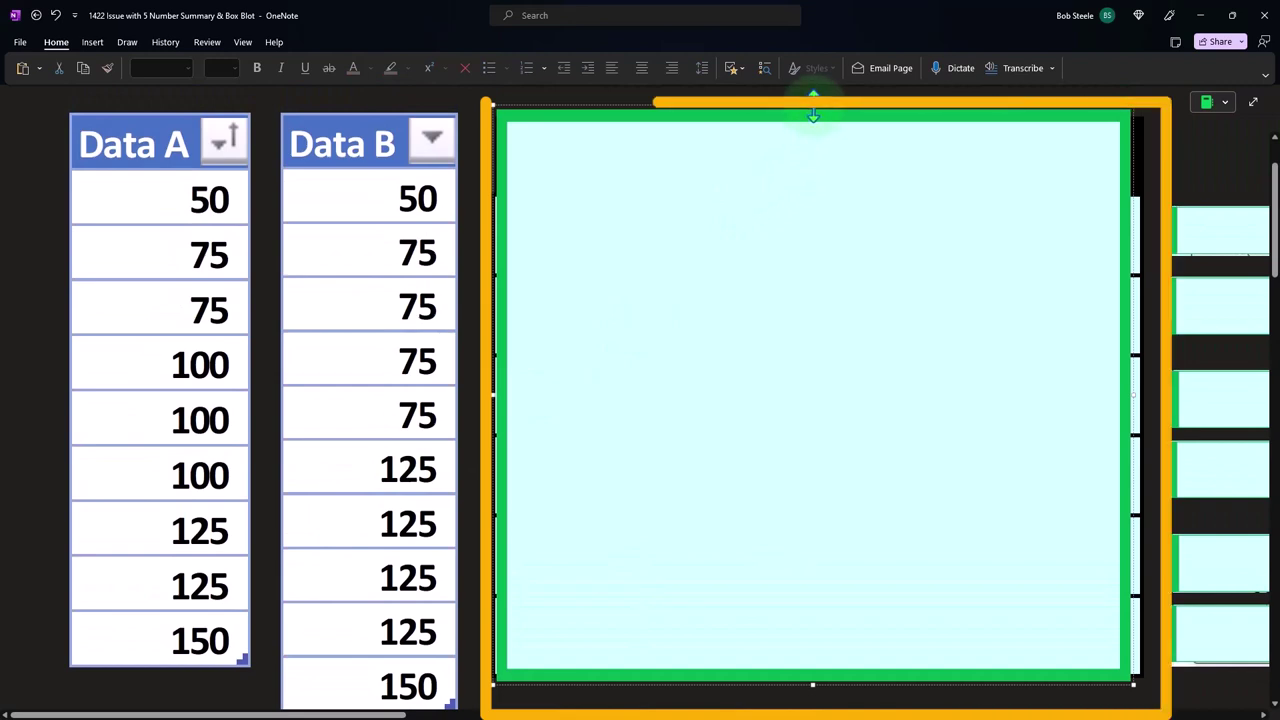
- Uncover the States A Average 100 and Min 50 rows with their AVERAGE and MIN formulas
{"action": "left_click_drag", "start_coordinate": [814, 114], "coordinate": [810, 278]}
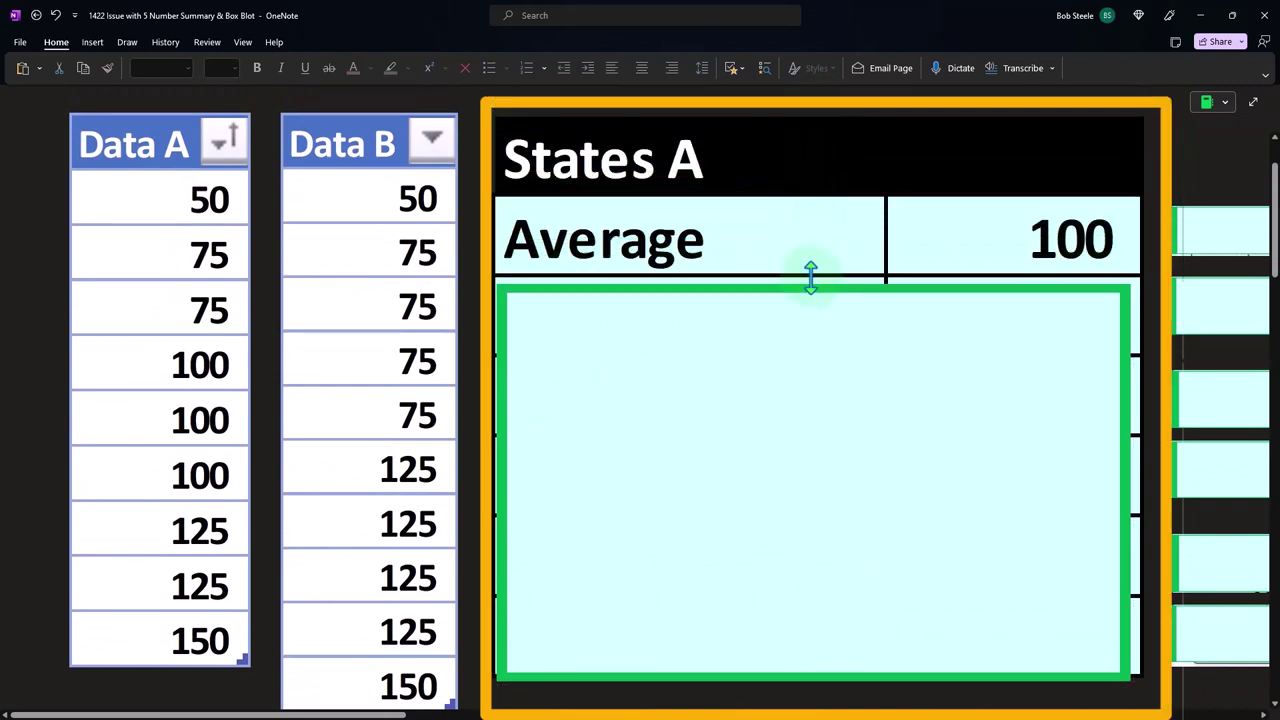
{"action": "scroll", "coordinate": [614, 340], "scroll_direction": "down", "scroll_amount": 3, "text": "ctrl"}
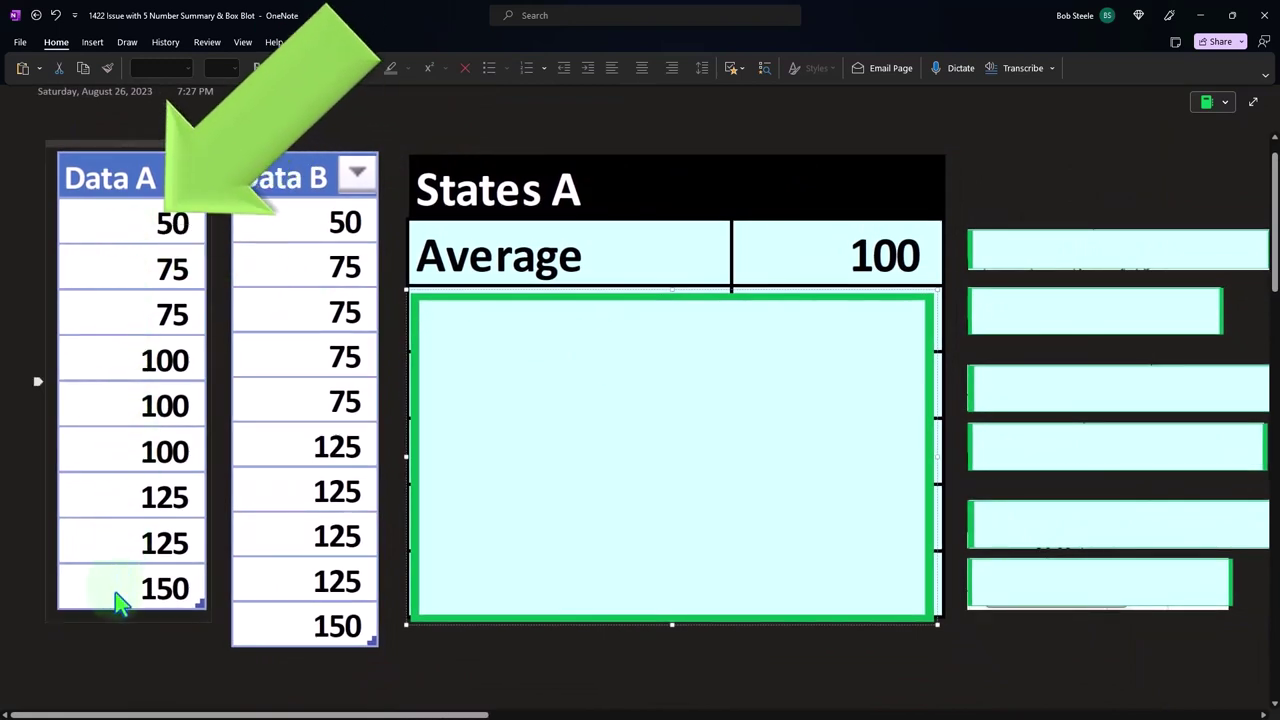
{"action": "left_click", "coordinate": [1055, 258]}
{"action": "double_click", "coordinate": [1055, 258]}
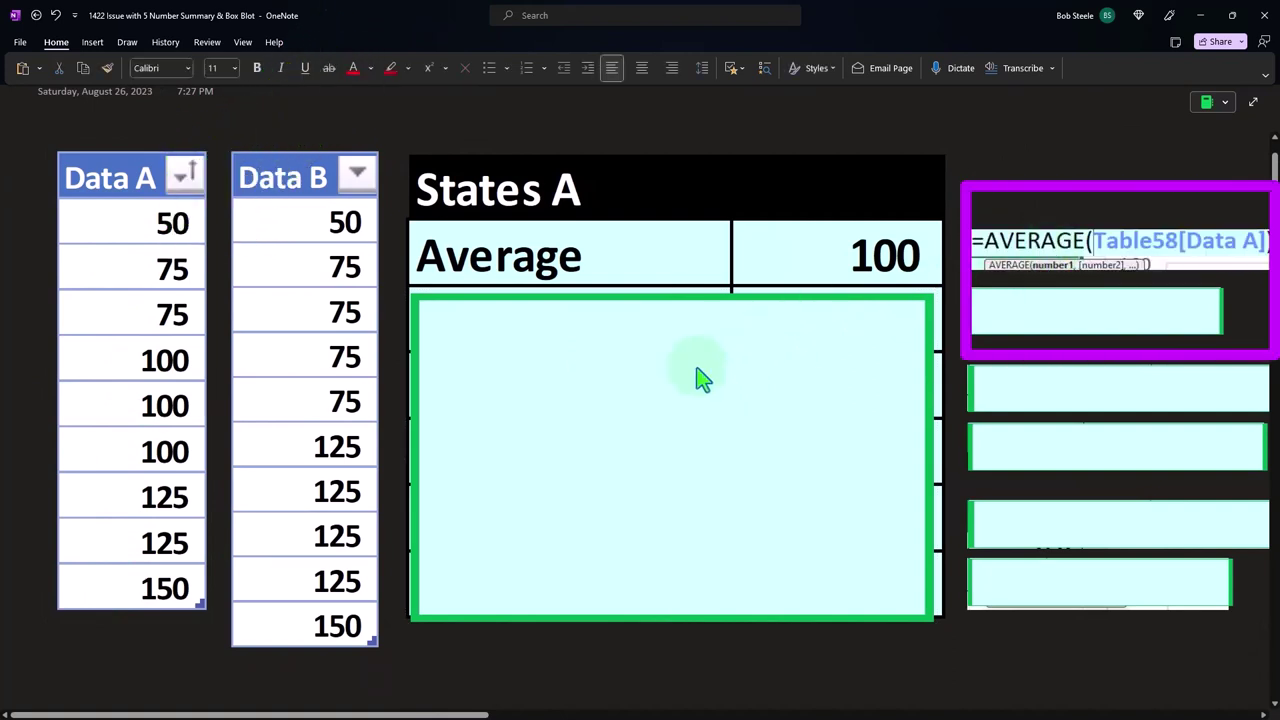
{"action": "left_click_drag", "start_coordinate": [671, 297], "coordinate": [674, 348]}
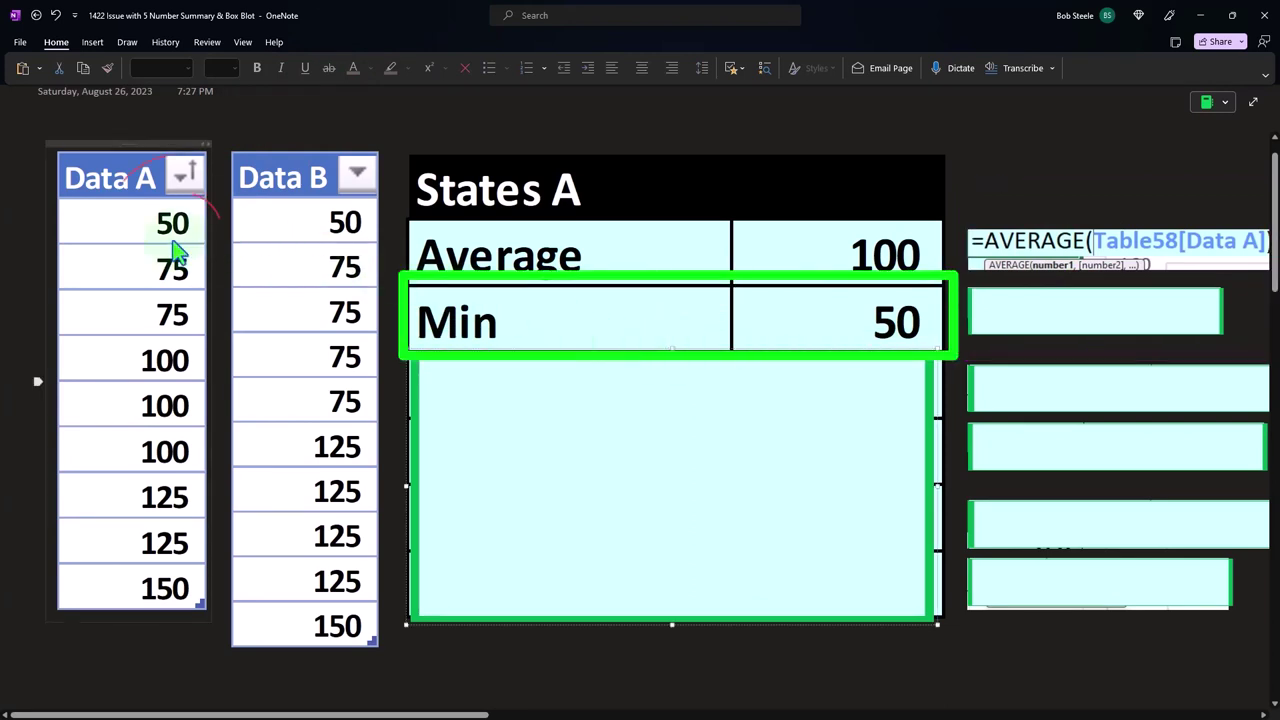
{"action": "left_click", "coordinate": [1045, 315]}
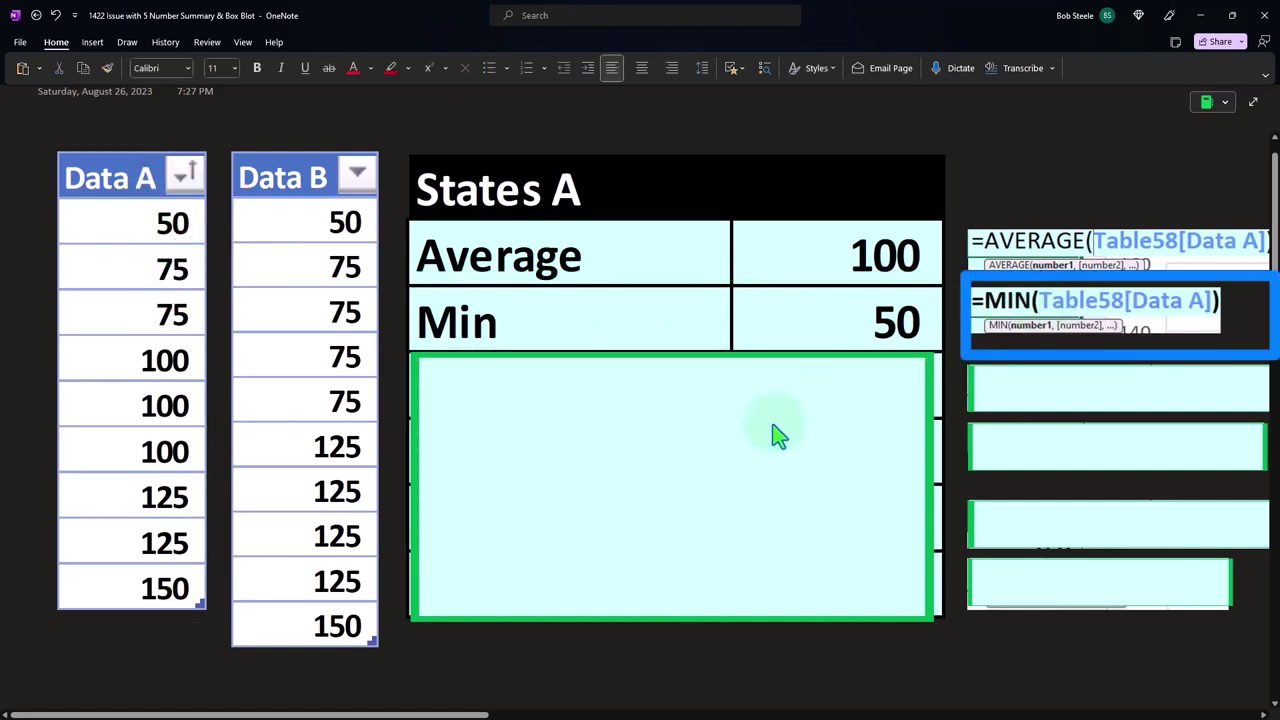
- Reveal the Q1 75 row and its =QUARTILE.EXC(Table58[Data A],1) formula
{"action": "left_click", "coordinate": [693, 373]}
{"action": "left_click_drag", "start_coordinate": [673, 357], "coordinate": [671, 420]}
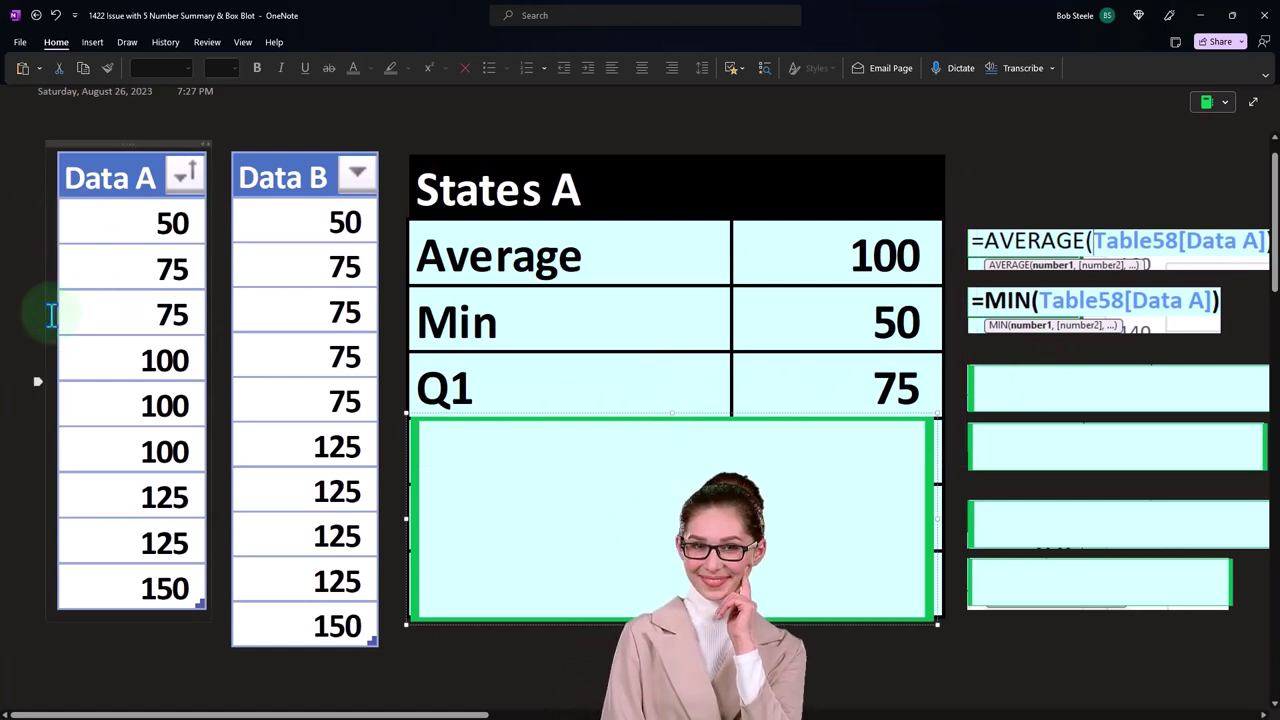
{"action": "left_click", "coordinate": [1056, 370]}
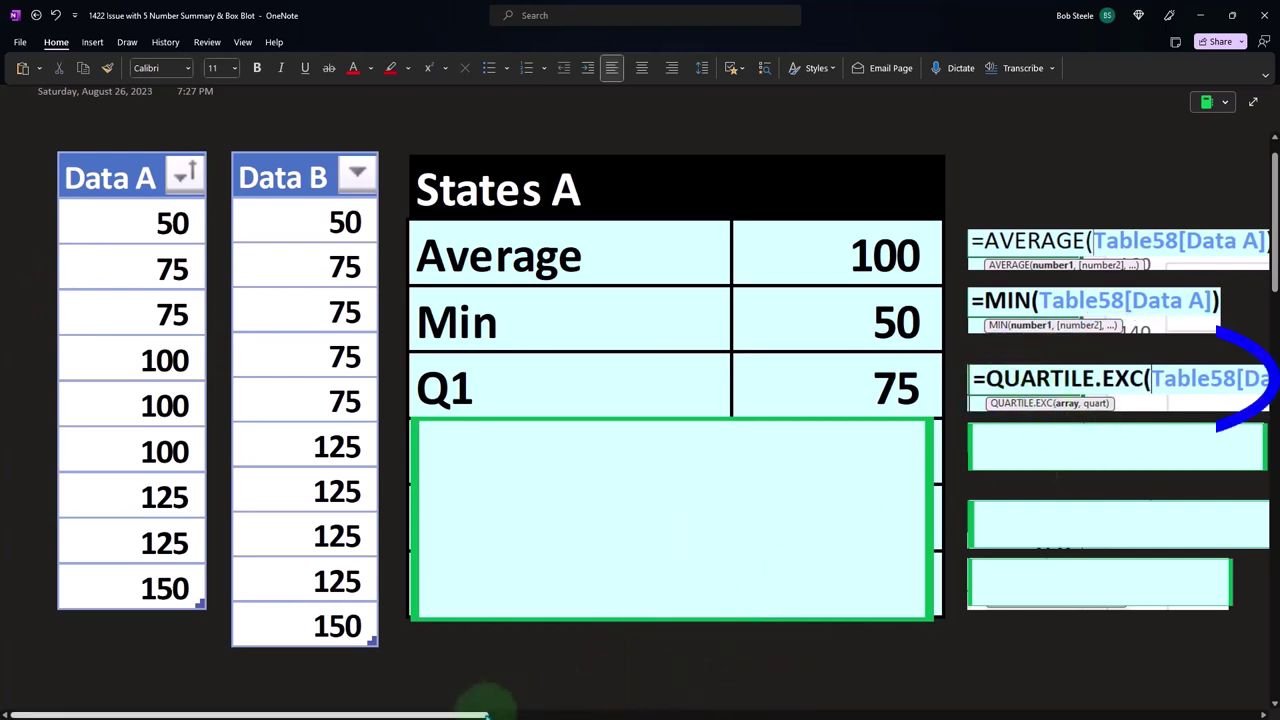
{"action": "scroll", "coordinate": [486, 710], "scroll_direction": "right", "scroll_amount": 1}
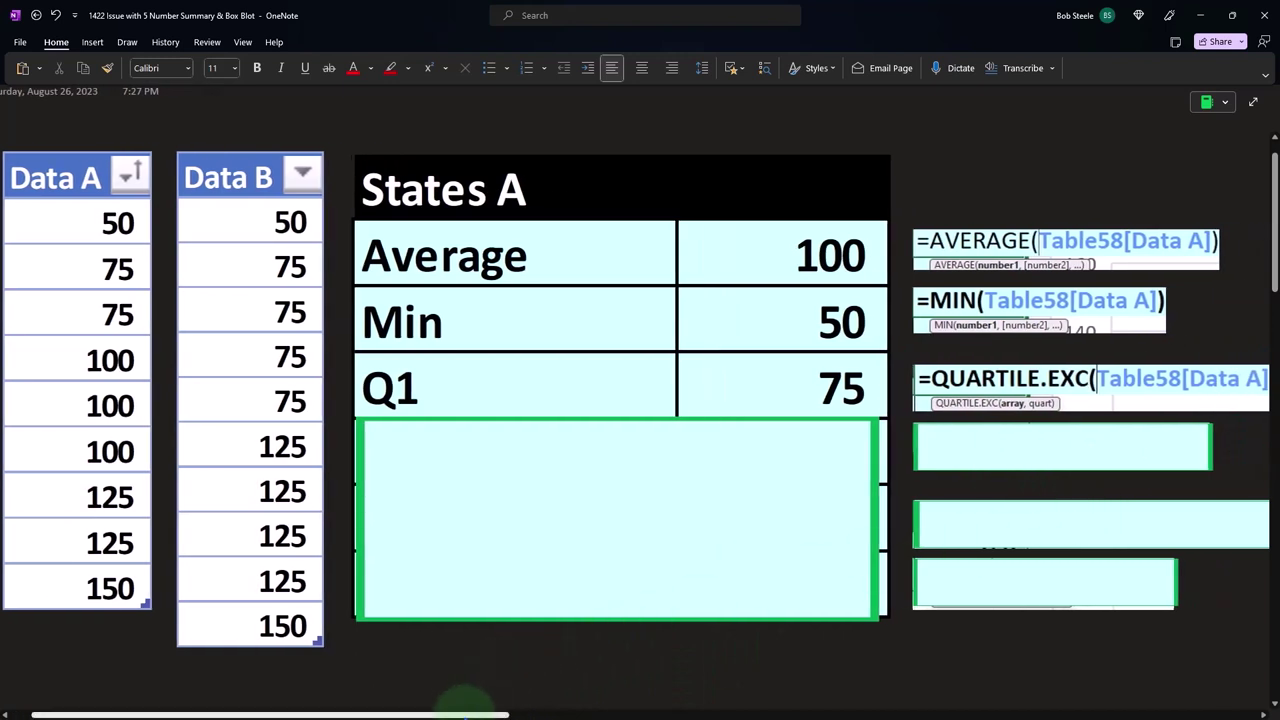
{"action": "scroll", "coordinate": [805, 603], "scroll_direction": "right", "scroll_amount": 3}
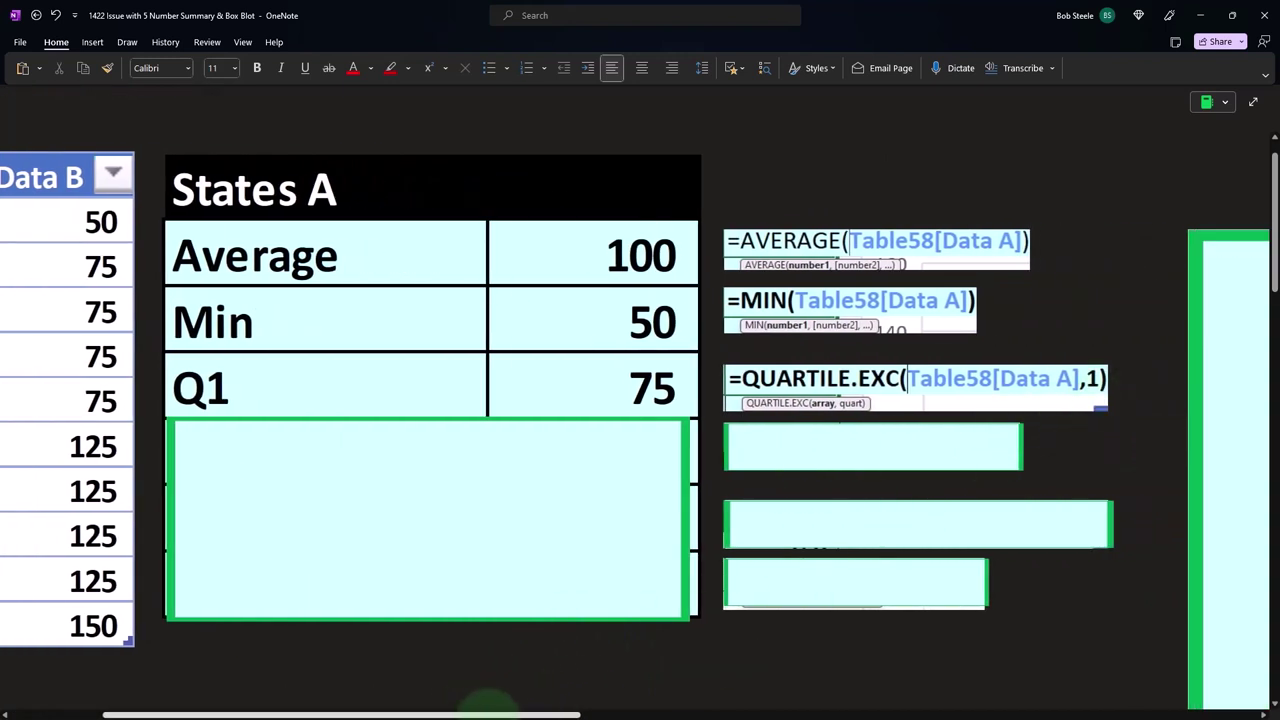
{"action": "scroll", "coordinate": [489, 712], "scroll_direction": "left", "scroll_amount": 4}
{"action": "left_click", "coordinate": [617, 418]}
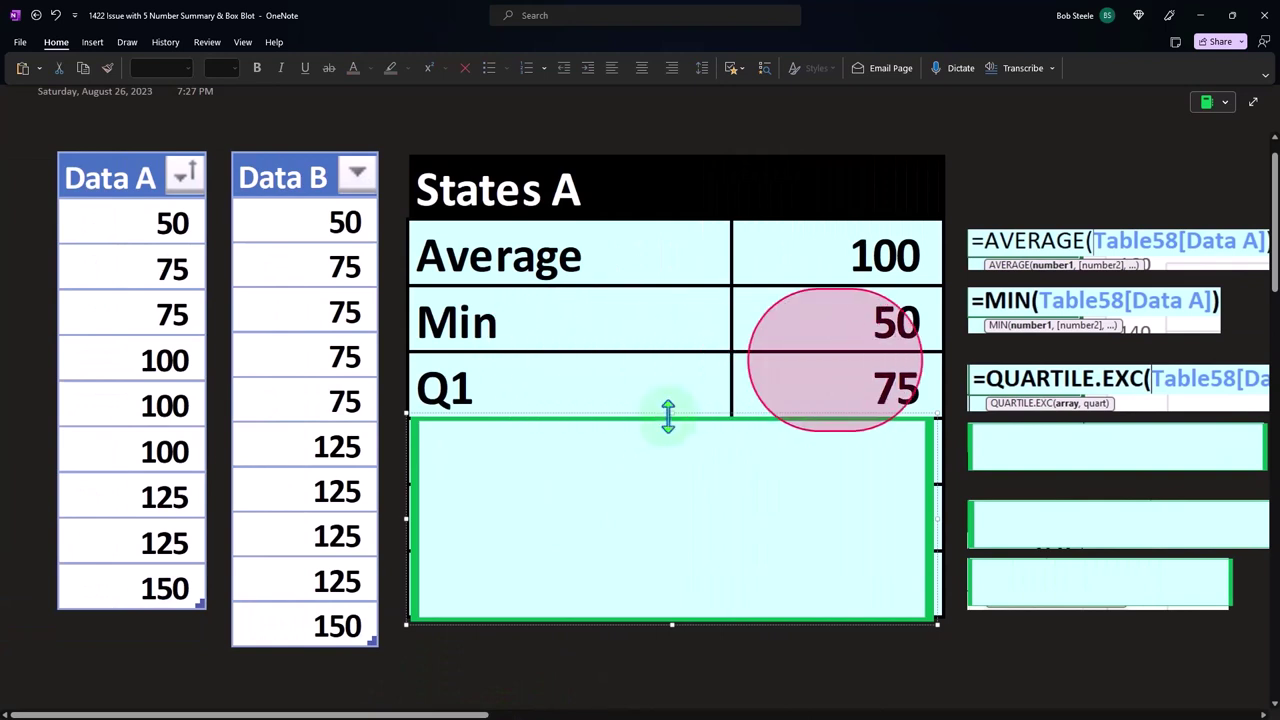
- Uncover the States A Median Q2 row showing 100
{"action": "left_click_drag", "start_coordinate": [669, 418], "coordinate": [675, 480]}
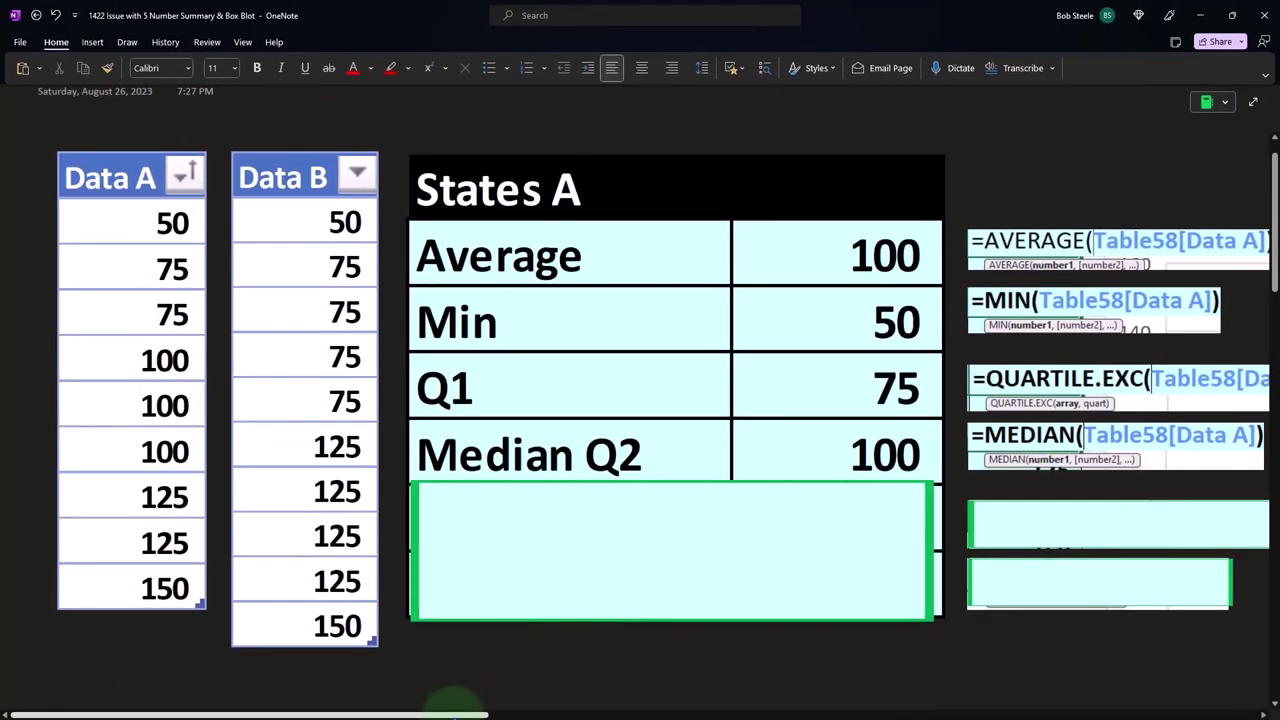
{"action": "left_click_drag", "start_coordinate": [455, 714], "coordinate": [521, 714]}
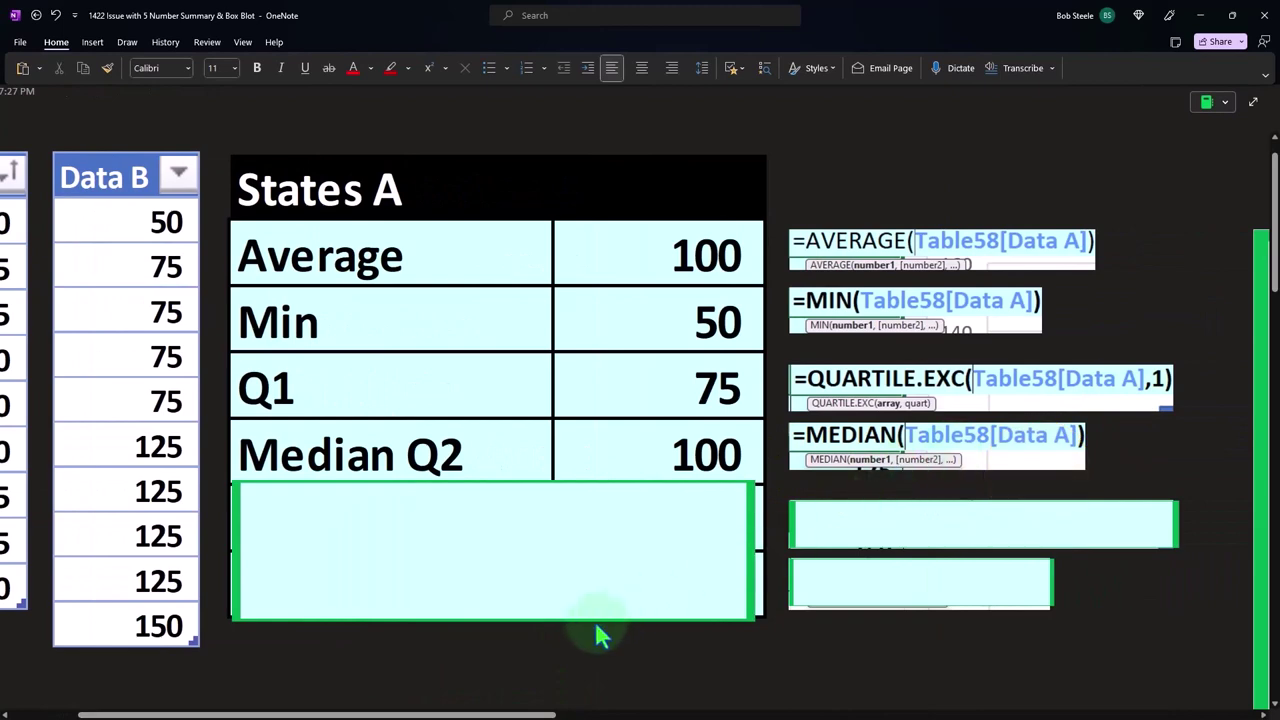
{"action": "left_click_drag", "start_coordinate": [521, 714], "coordinate": [458, 714]}
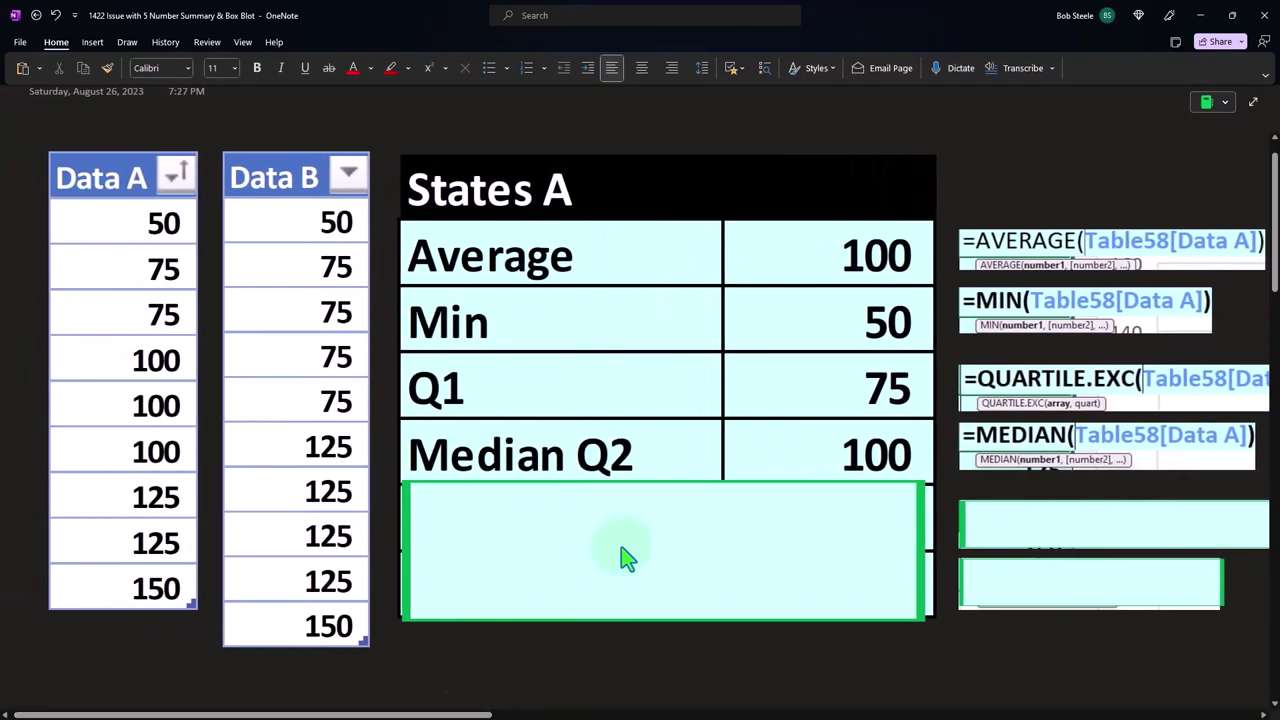
- Reveal the Q3 125 row and delete the cover over its QUARTILE.EXC(…,3) formula
{"action": "left_click", "coordinate": [669, 502]}
{"action": "left_click_drag", "start_coordinate": [663, 476], "coordinate": [665, 540]}
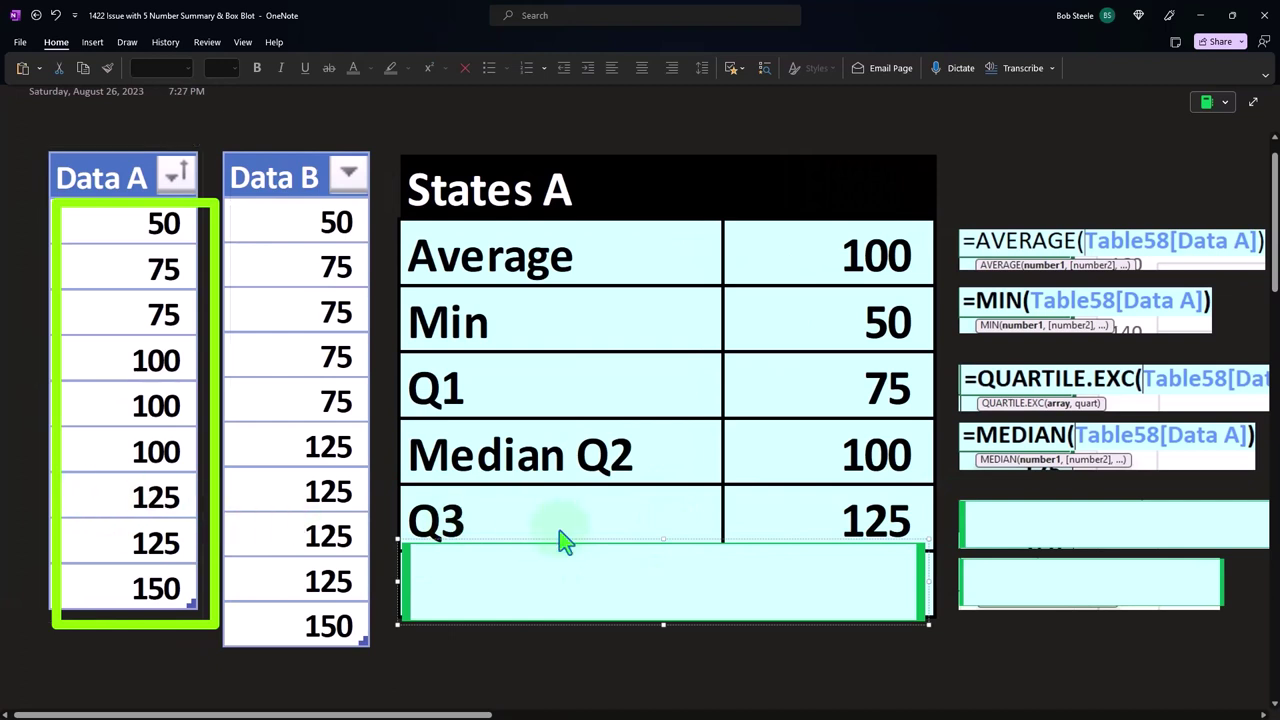
{"action": "left_click", "coordinate": [1037, 515]}
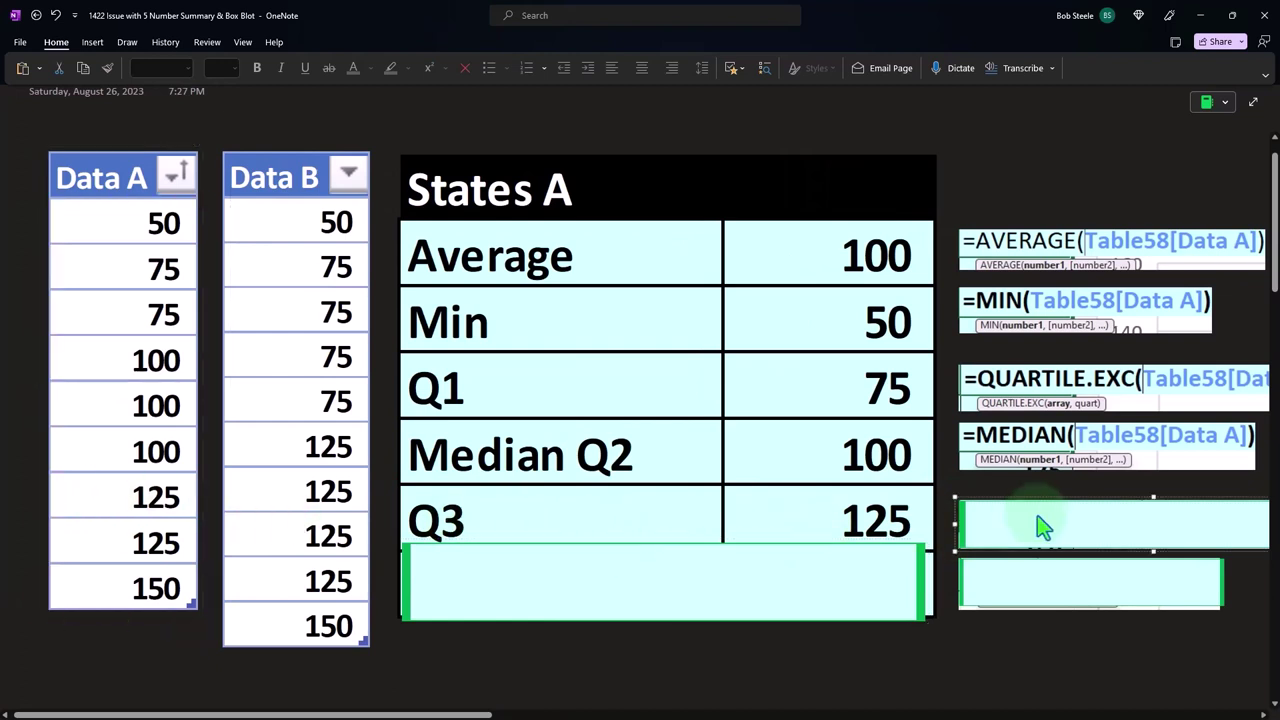
{"action": "key", "text": "Delete"}
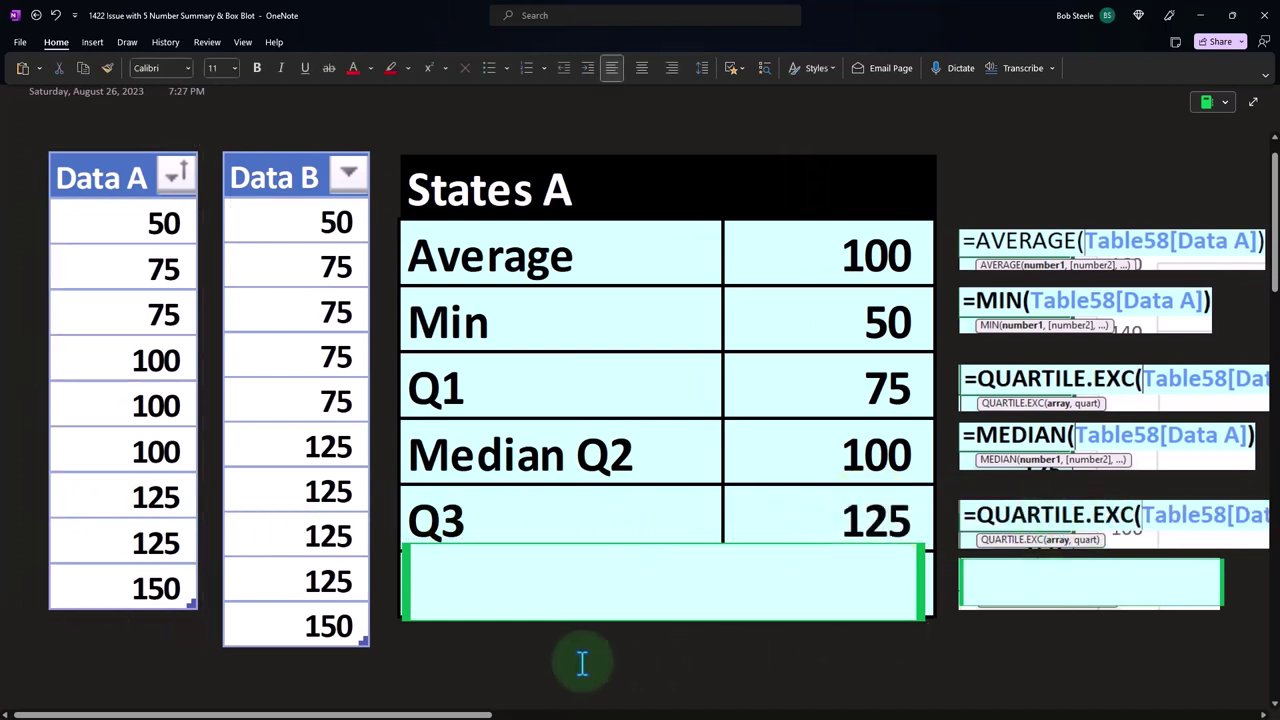
{"action": "scroll", "coordinate": [457, 700], "scroll_direction": "right", "scroll_amount": 2}
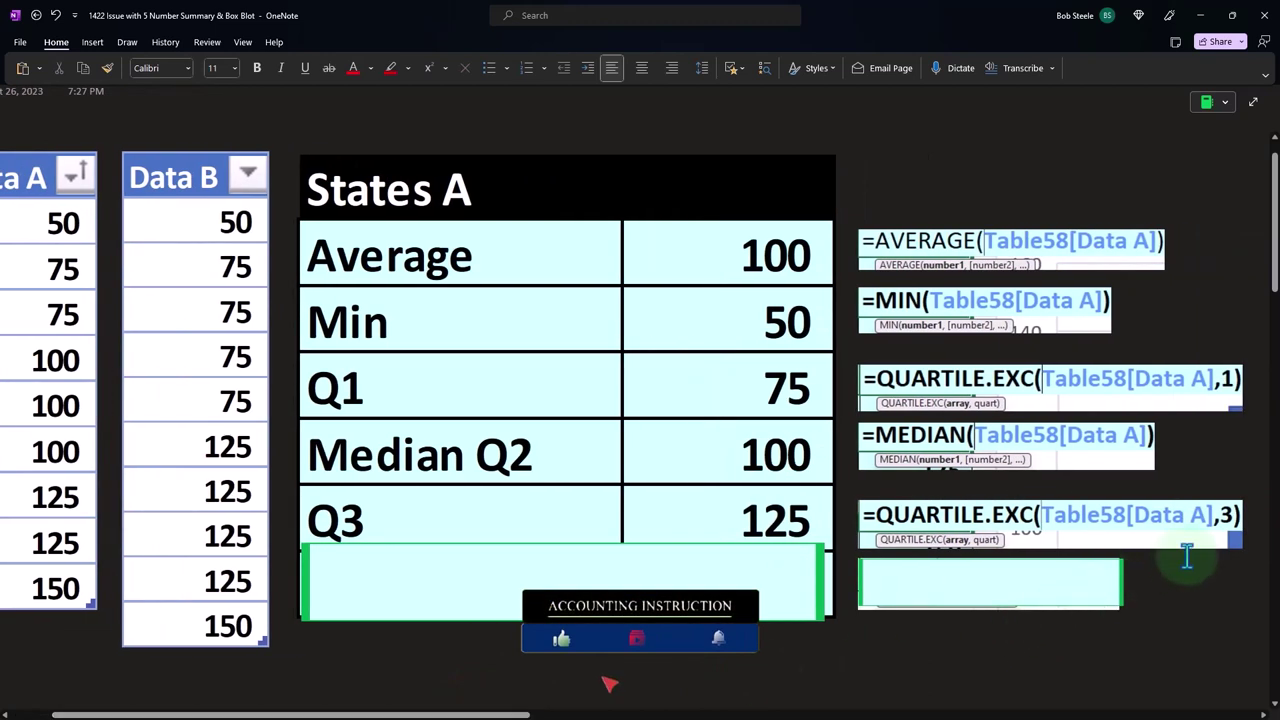
{"action": "scroll", "coordinate": [523, 703], "scroll_direction": "left", "scroll_amount": 2}
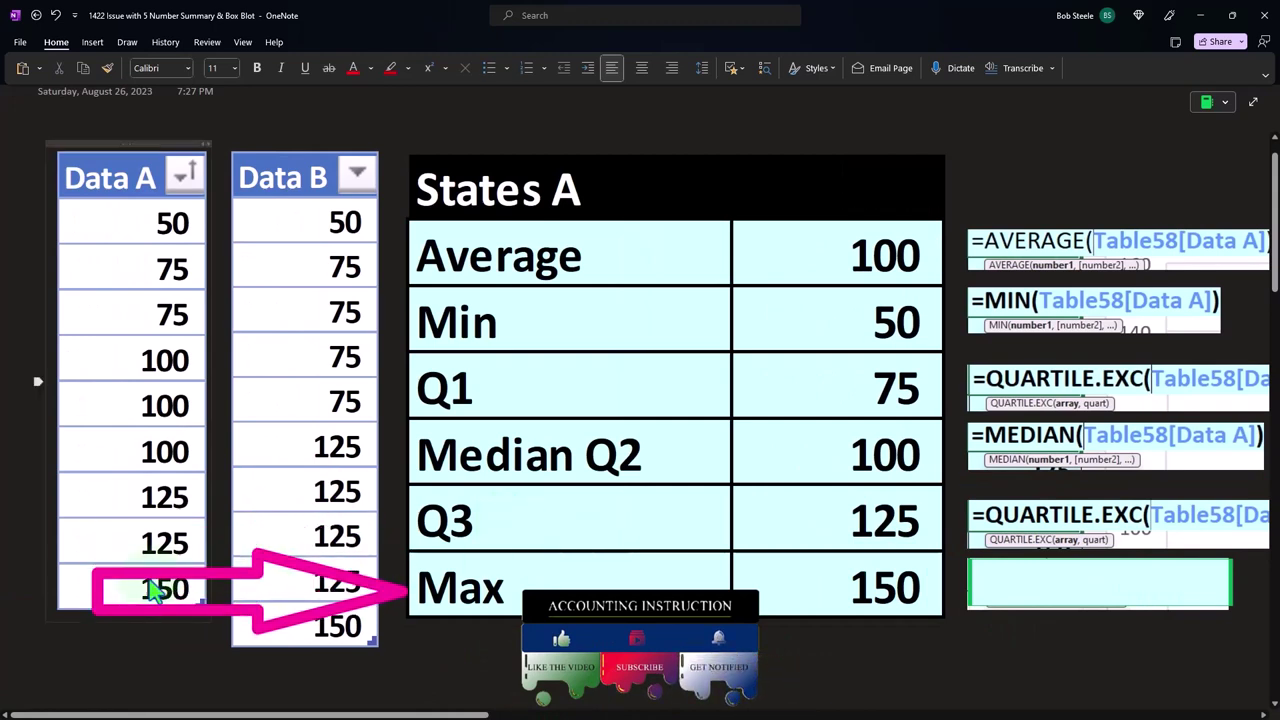
{"action": "scroll", "coordinate": [400, 700], "scroll_direction": "right", "scroll_amount": 5}
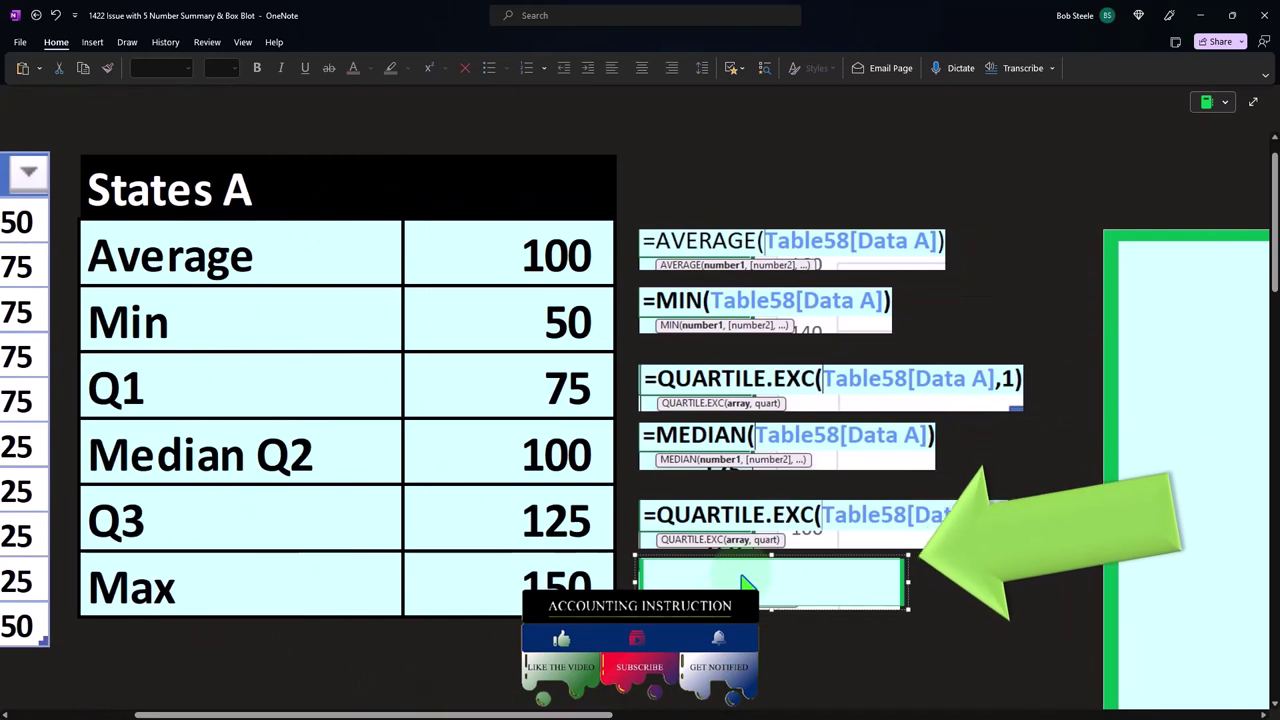
- Delete the cover over the Data A box plot, revealing its 50, 75, 100, 125 and 150 labels
{"action": "left_click_drag", "start_coordinate": [570, 714], "coordinate": [920, 710]}
{"action": "left_click", "coordinate": [557, 449]}
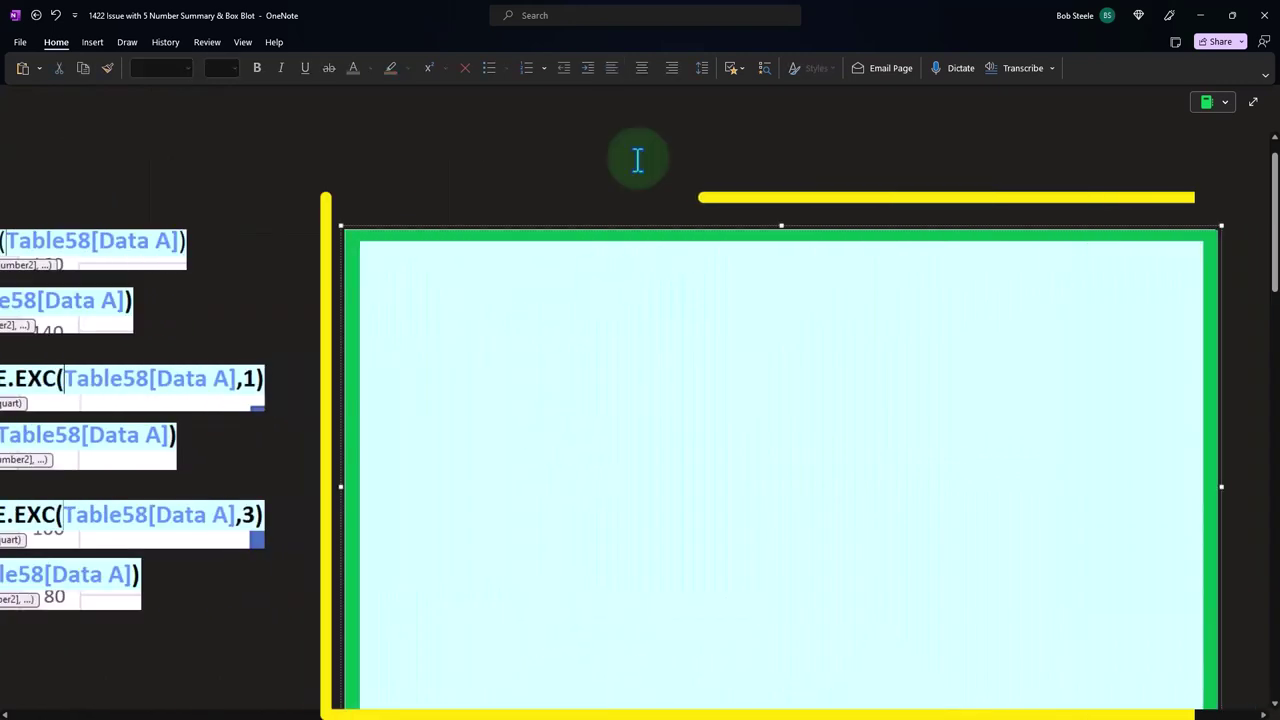
{"action": "left_click_drag", "start_coordinate": [785, 245], "coordinate": [805, 343]}
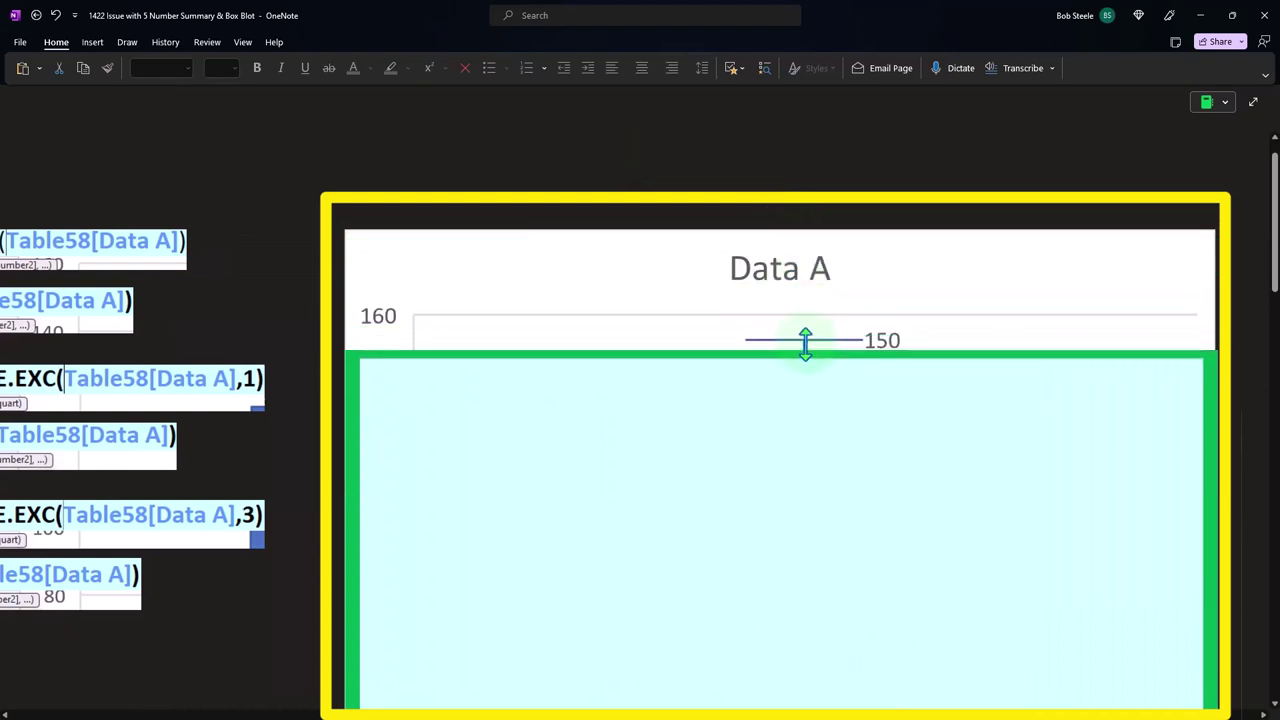
{"action": "key", "text": "Delete"}
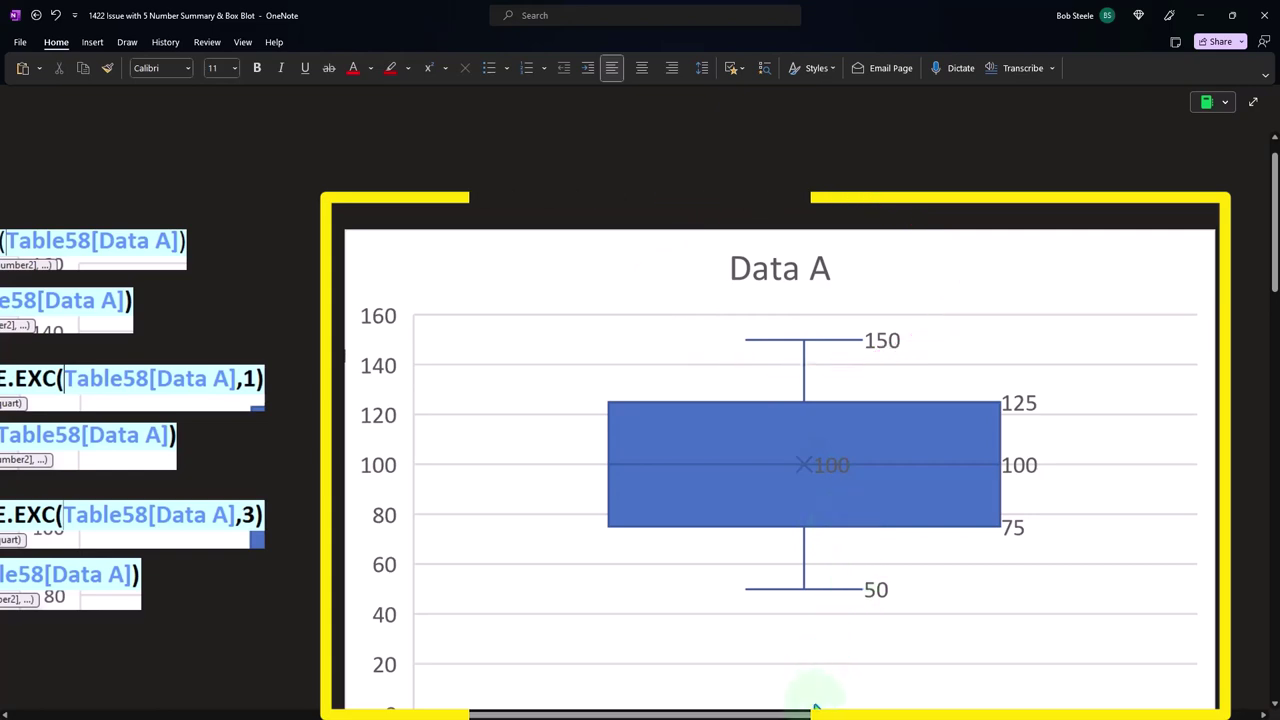
{"action": "mouse_move", "coordinate": [814, 712]}
{"action": "left_mouse_down"}
{"action": "mouse_move", "coordinate": [565, 712]}
{"action": "mouse_move", "coordinate": [808, 712]}
{"action": "left_mouse_up"}
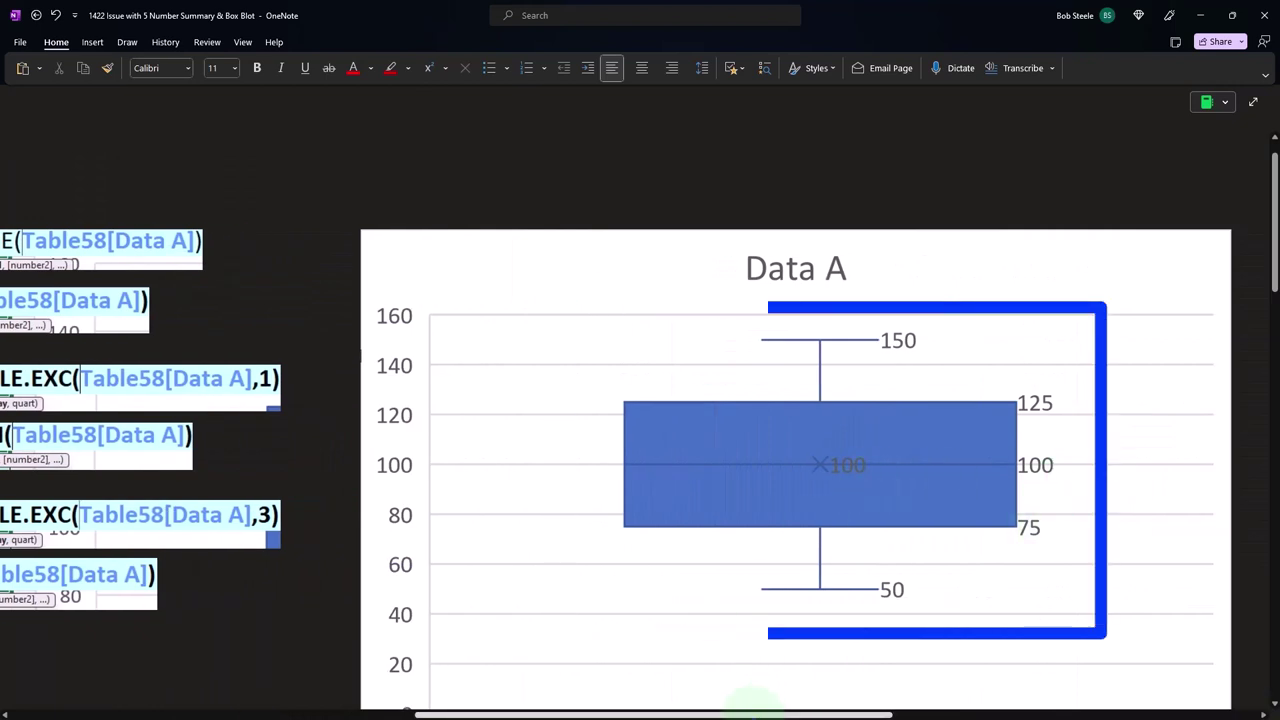
{"action": "left_click_drag", "start_coordinate": [748, 712], "coordinate": [648, 712]}
{"action": "left_click", "coordinate": [870, 595]}
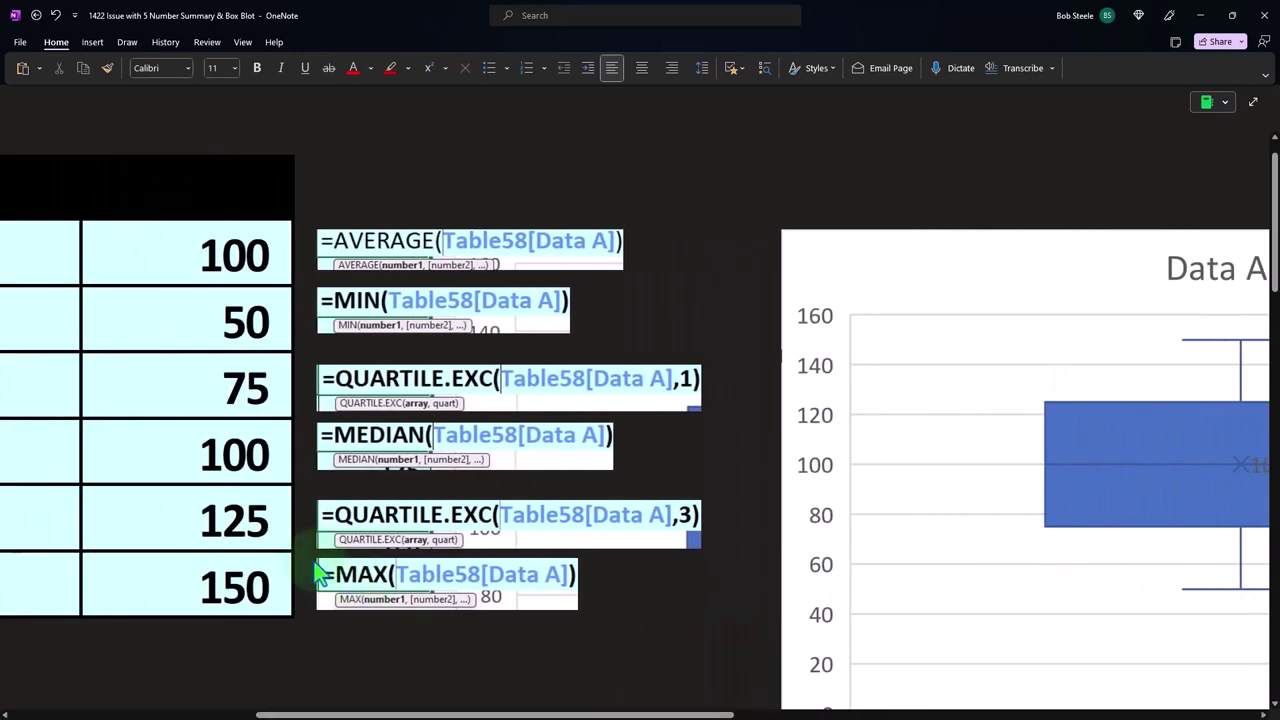
{"action": "scroll", "coordinate": [280, 514], "scroll_direction": "right", "scroll_amount": 5}
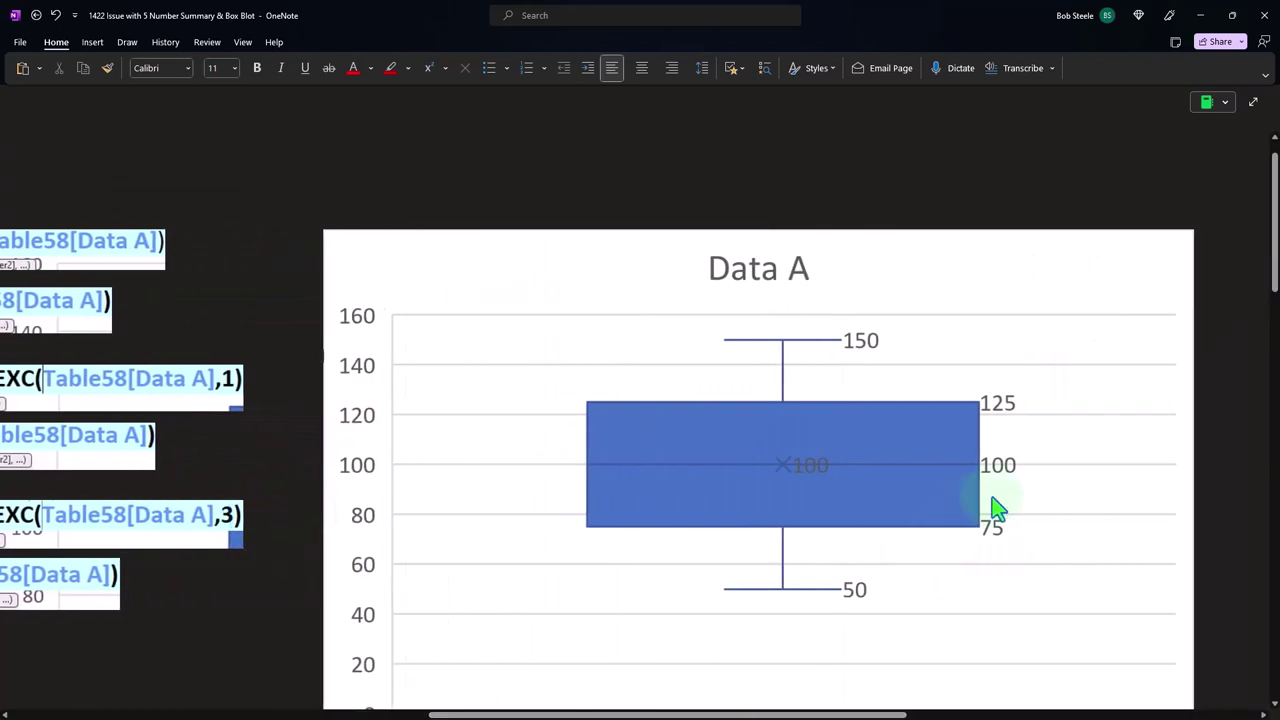
{"action": "left_click", "coordinate": [1008, 425]}
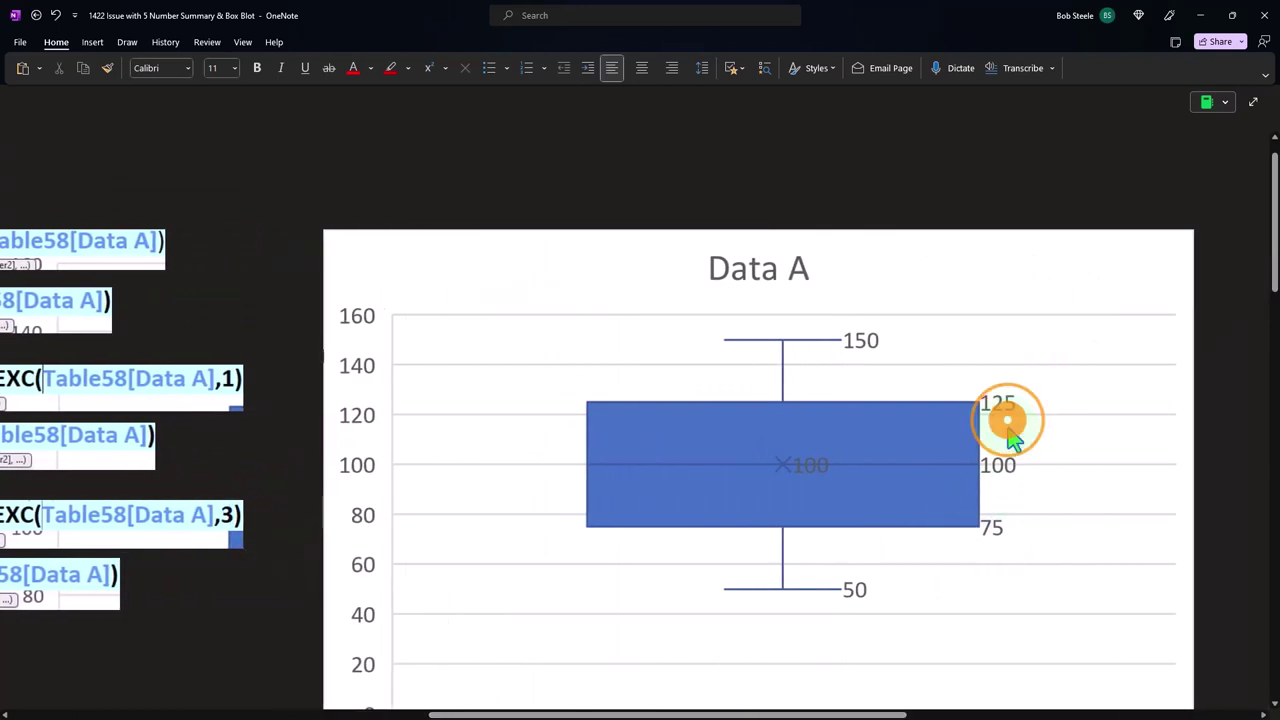
{"action": "left_click_drag", "start_coordinate": [838, 712], "coordinate": [1005, 712]}
{"action": "left_click_drag", "start_coordinate": [685, 714], "coordinate": [251, 712]}
- Move the cover off the Data B column to show its values
{"action": "scroll", "coordinate": [284, 570], "scroll_direction": "down", "scroll_amount": 10}
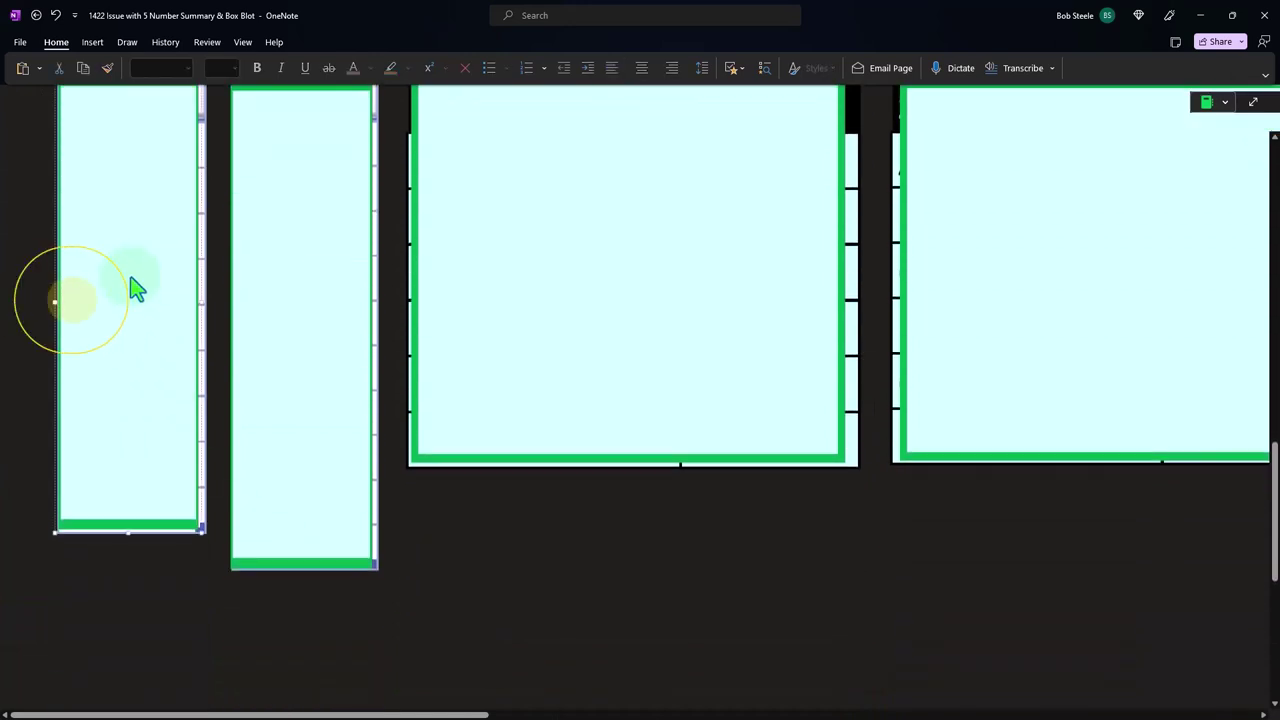
{"action": "left_click", "coordinate": [330, 327]}
{"action": "scroll", "coordinate": [334, 325], "scroll_direction": "up", "scroll_amount": 2}
{"action": "scroll", "coordinate": [334, 325], "scroll_direction": "up", "scroll_amount": 3}
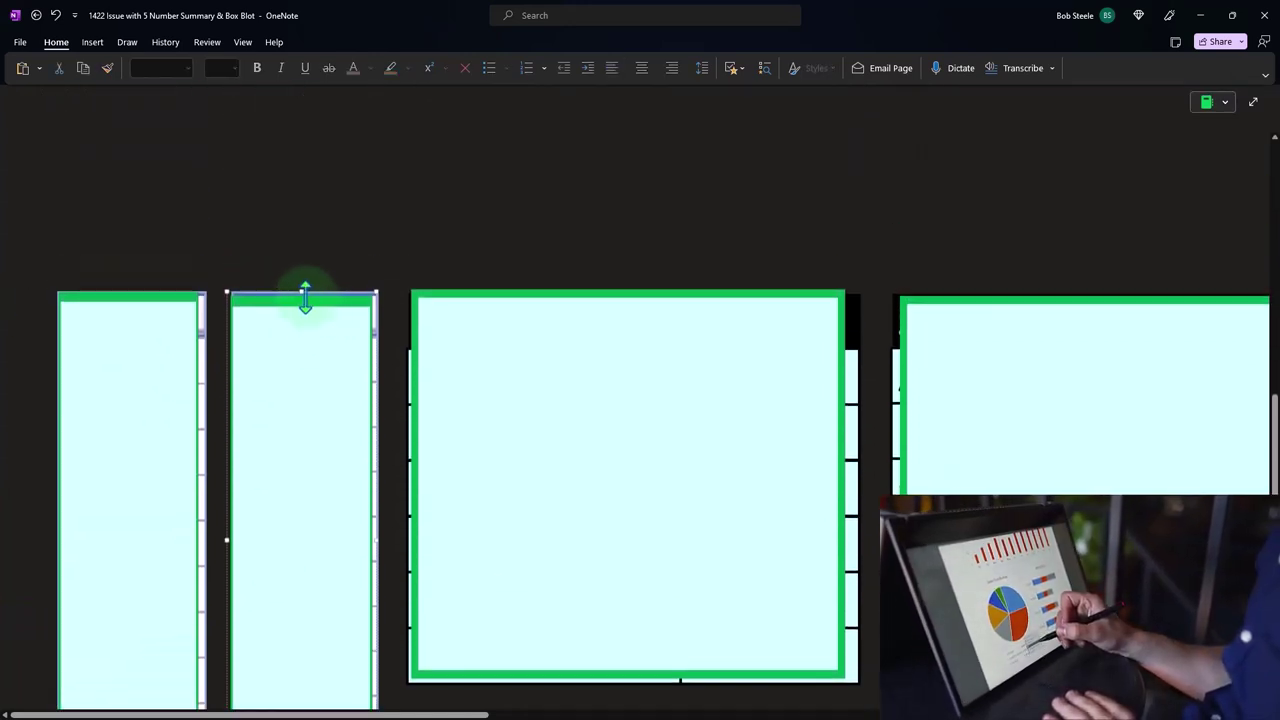
{"action": "left_click_drag", "start_coordinate": [303, 291], "coordinate": [302, 468]}
{"action": "left_click_drag", "start_coordinate": [301, 516], "coordinate": [303, 712]}
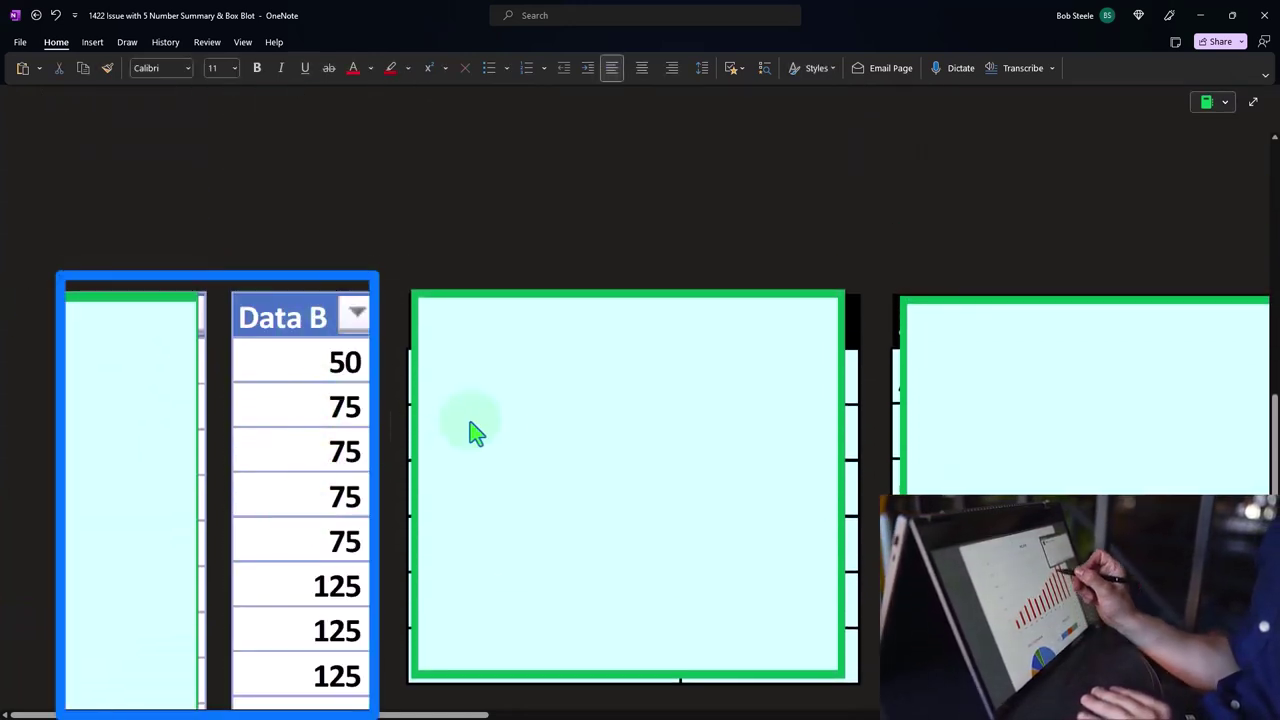
- Reveal Average 100 in both States tables and delete the cover over the Data A values
{"action": "left_click_drag", "start_coordinate": [626, 288], "coordinate": [640, 405]}
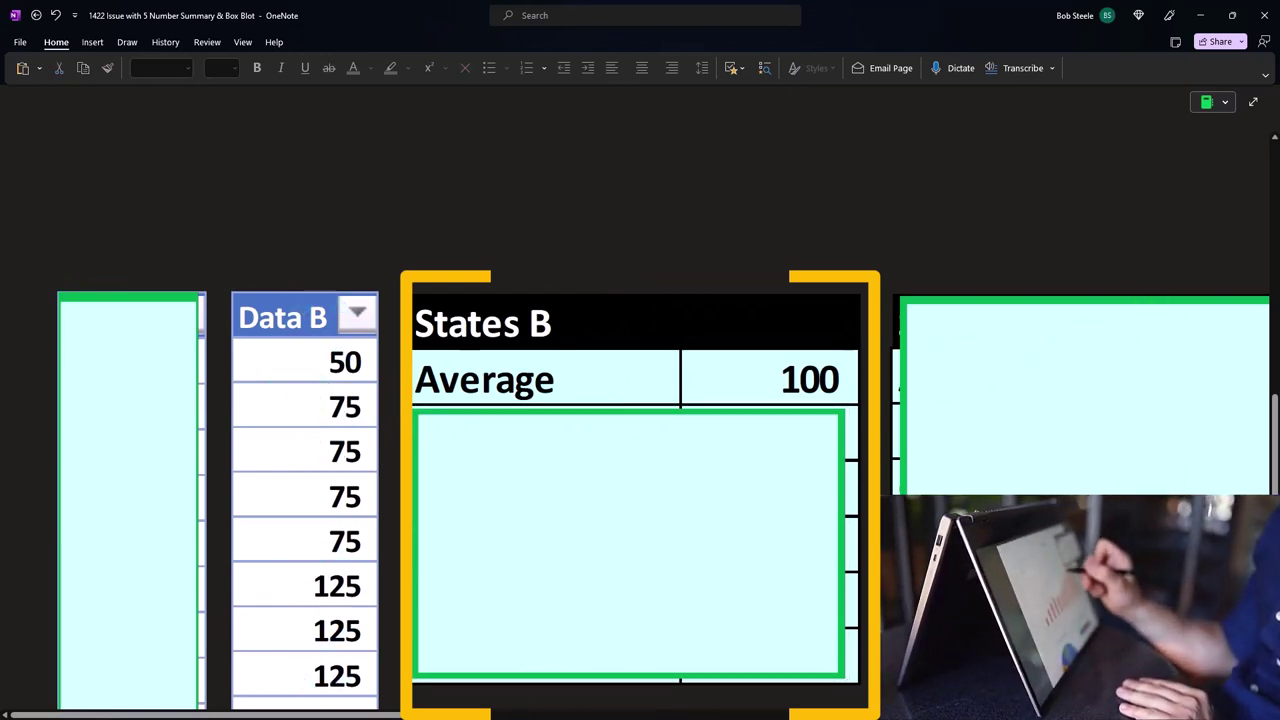
{"action": "left_click_drag", "start_coordinate": [483, 714], "coordinate": [495, 714]}
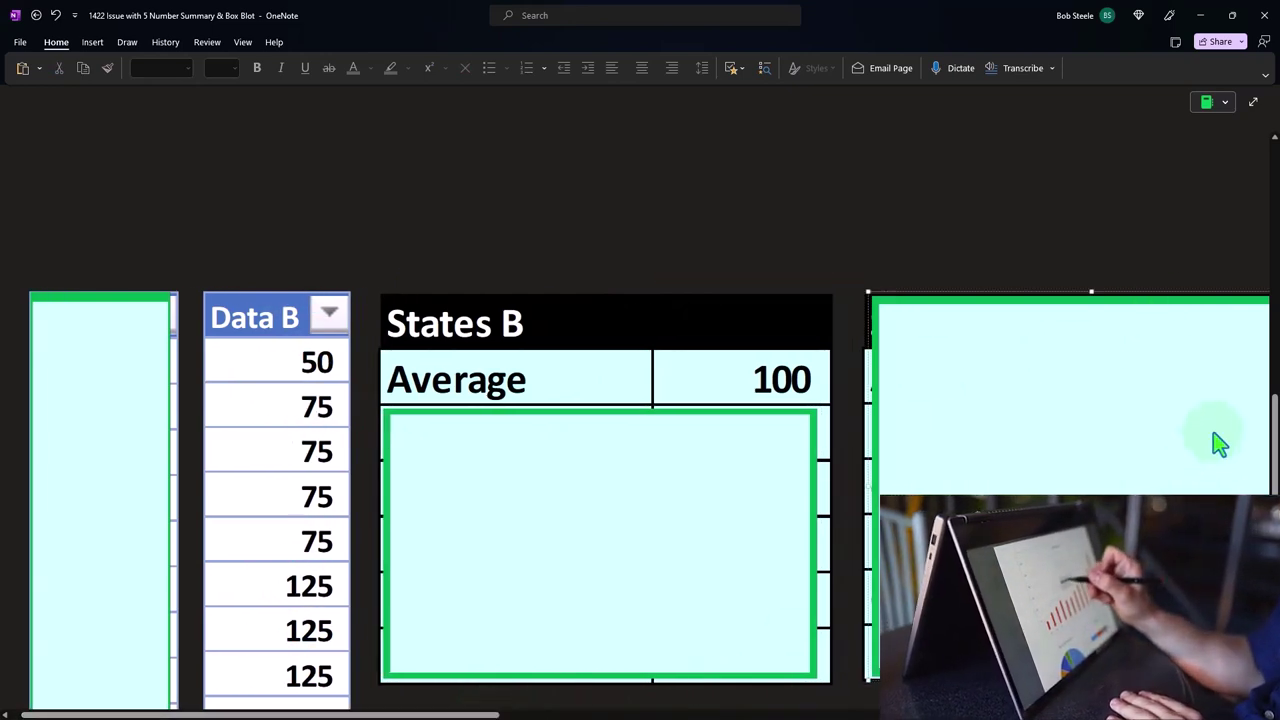
{"action": "left_click_drag", "start_coordinate": [1097, 298], "coordinate": [1100, 403]}
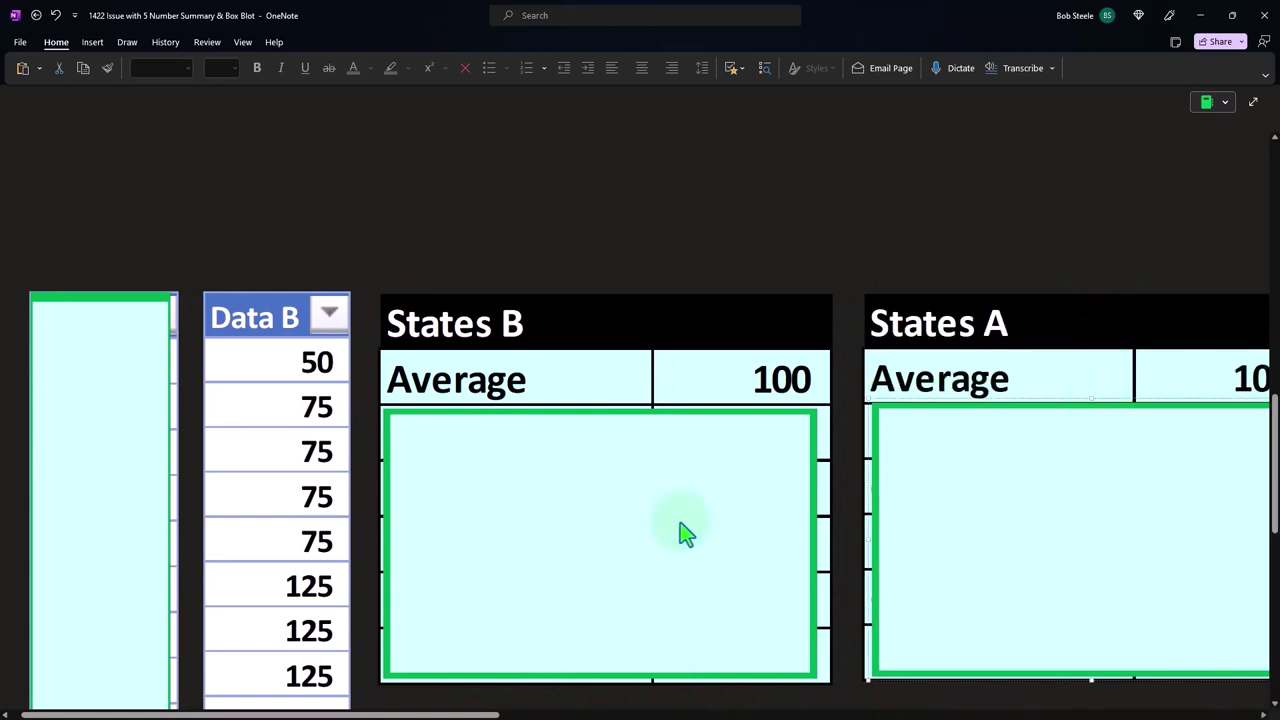
{"action": "left_click", "coordinate": [103, 330]}
{"action": "key", "text": "Delete"}
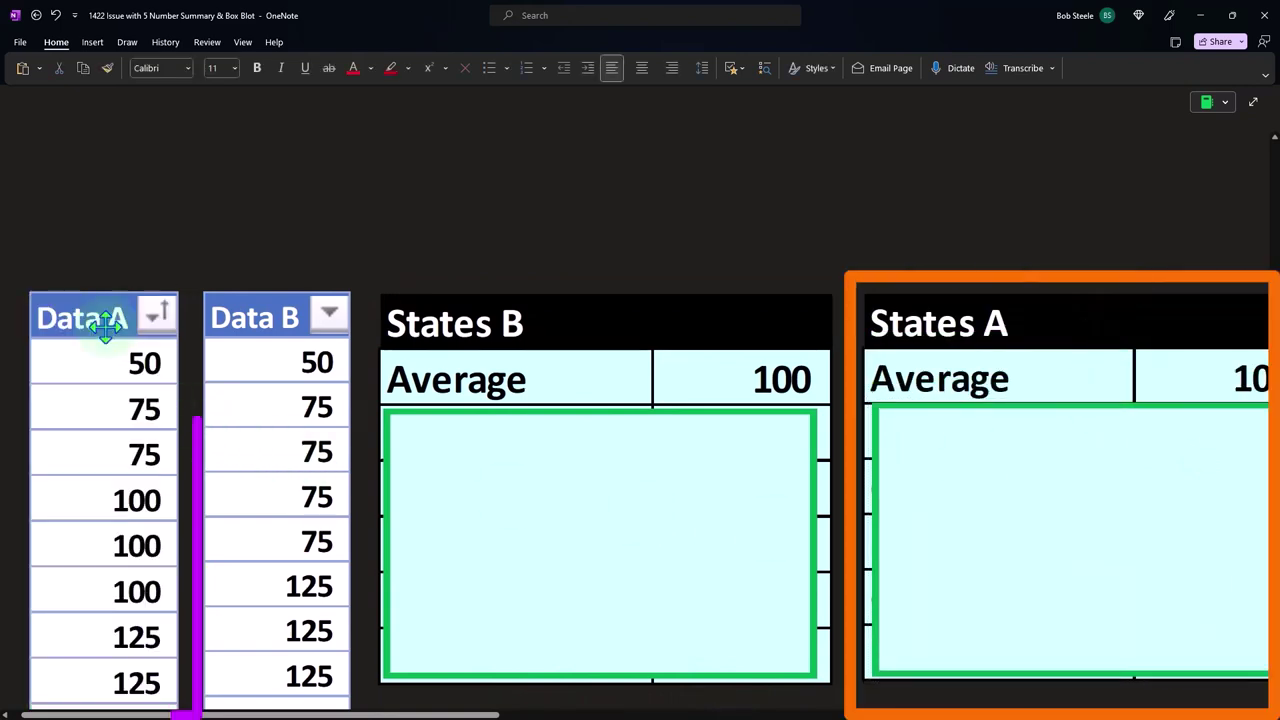
- Uncover the Min 50 and Q1 75 rows in both States B and States A
{"action": "left_click", "coordinate": [568, 452]}
{"action": "scroll", "coordinate": [666, 434], "scroll_direction": "down", "scroll_amount": 1}
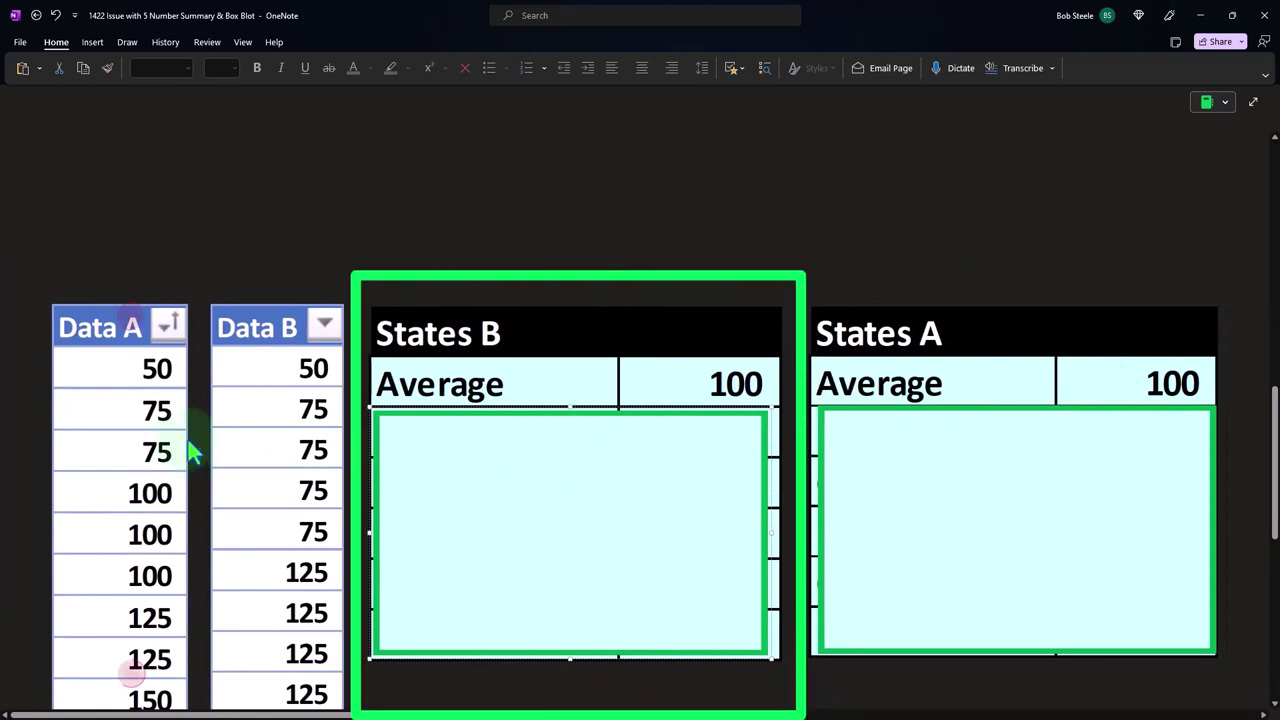
{"action": "scroll", "coordinate": [195, 447], "scroll_direction": "down", "scroll_amount": 2}
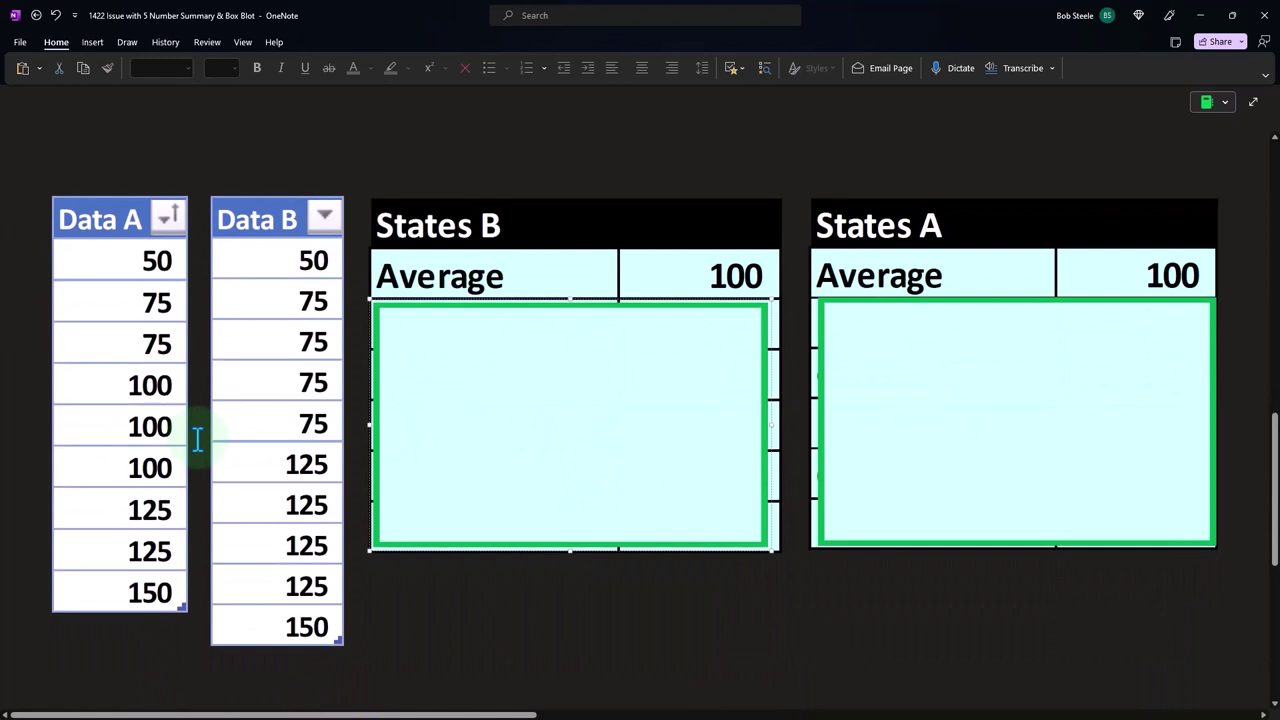
{"action": "scroll", "coordinate": [197, 440], "scroll_direction": "up", "scroll_amount": 2}
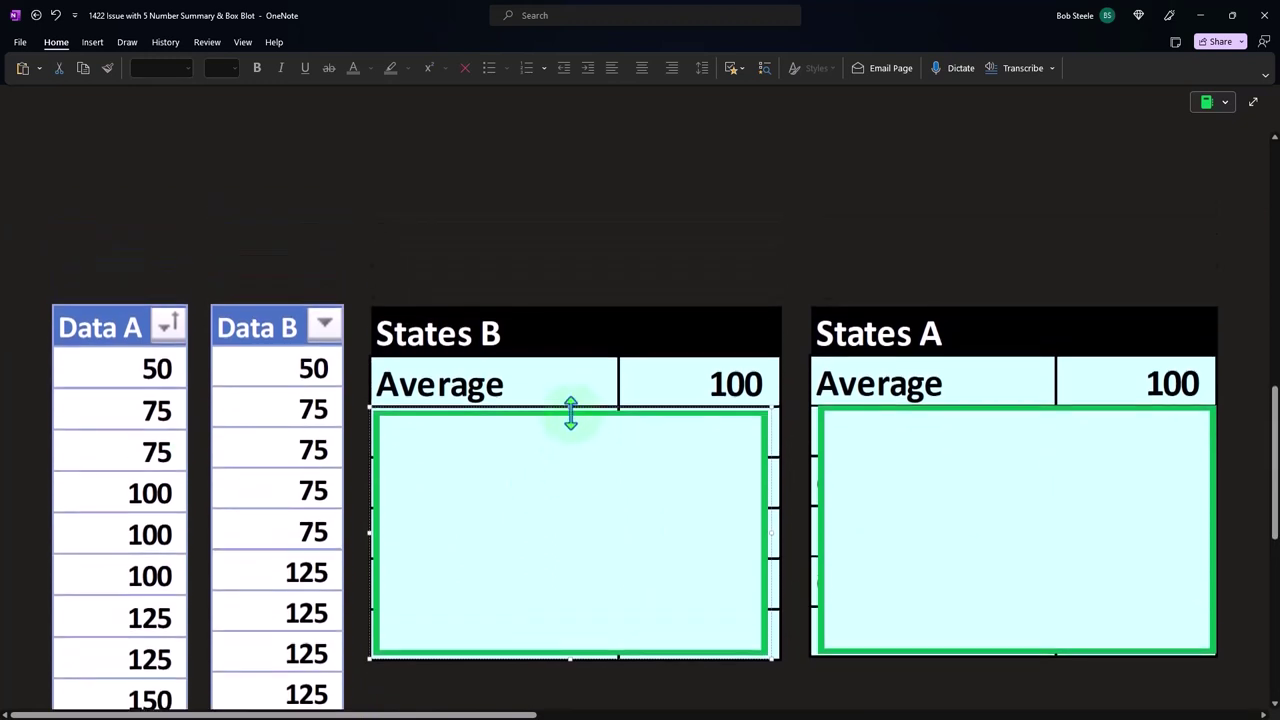
{"action": "left_click_drag", "start_coordinate": [570, 410], "coordinate": [569, 457]}
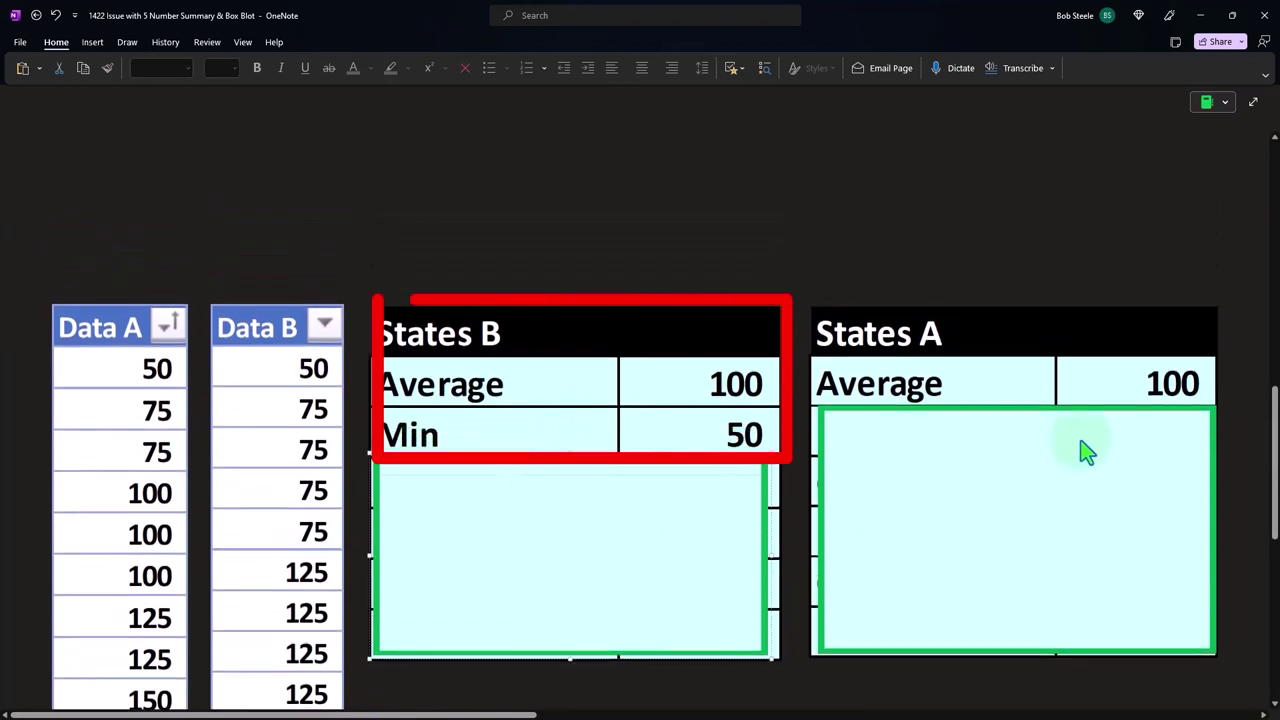
{"action": "left_click_drag", "start_coordinate": [1020, 405], "coordinate": [1030, 447]}
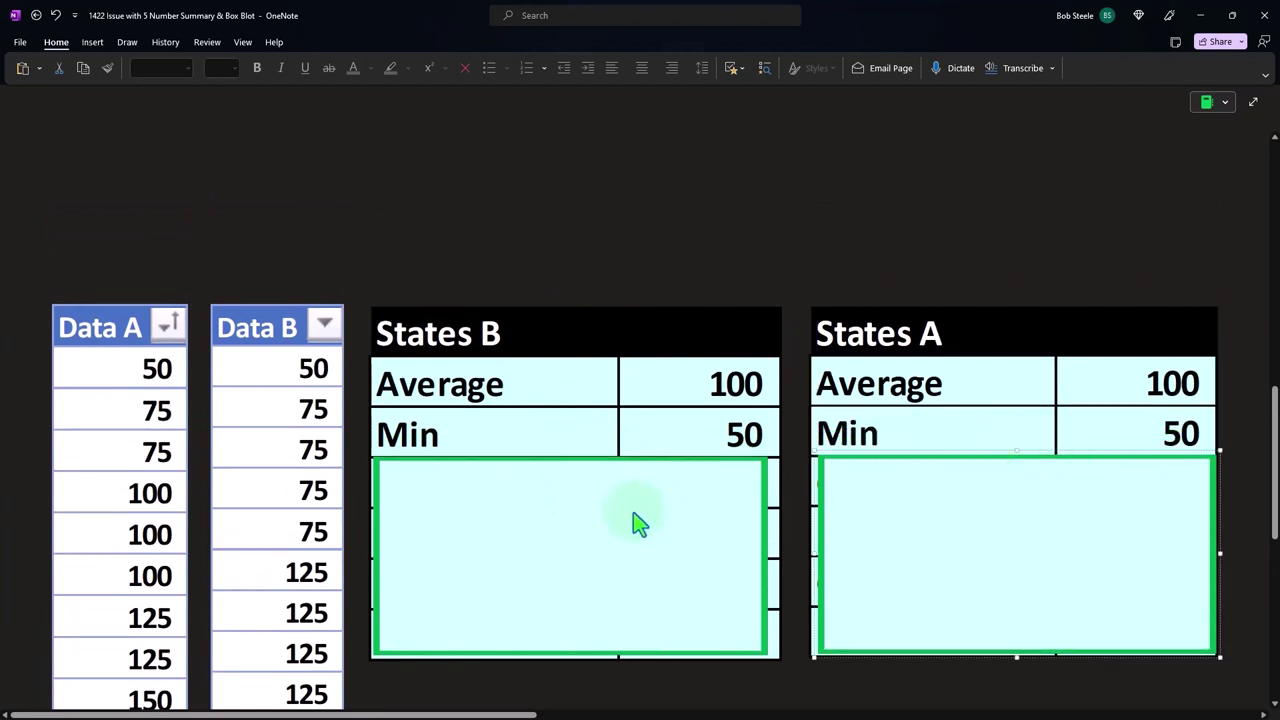
{"action": "left_click_drag", "start_coordinate": [571, 457], "coordinate": [571, 500]}
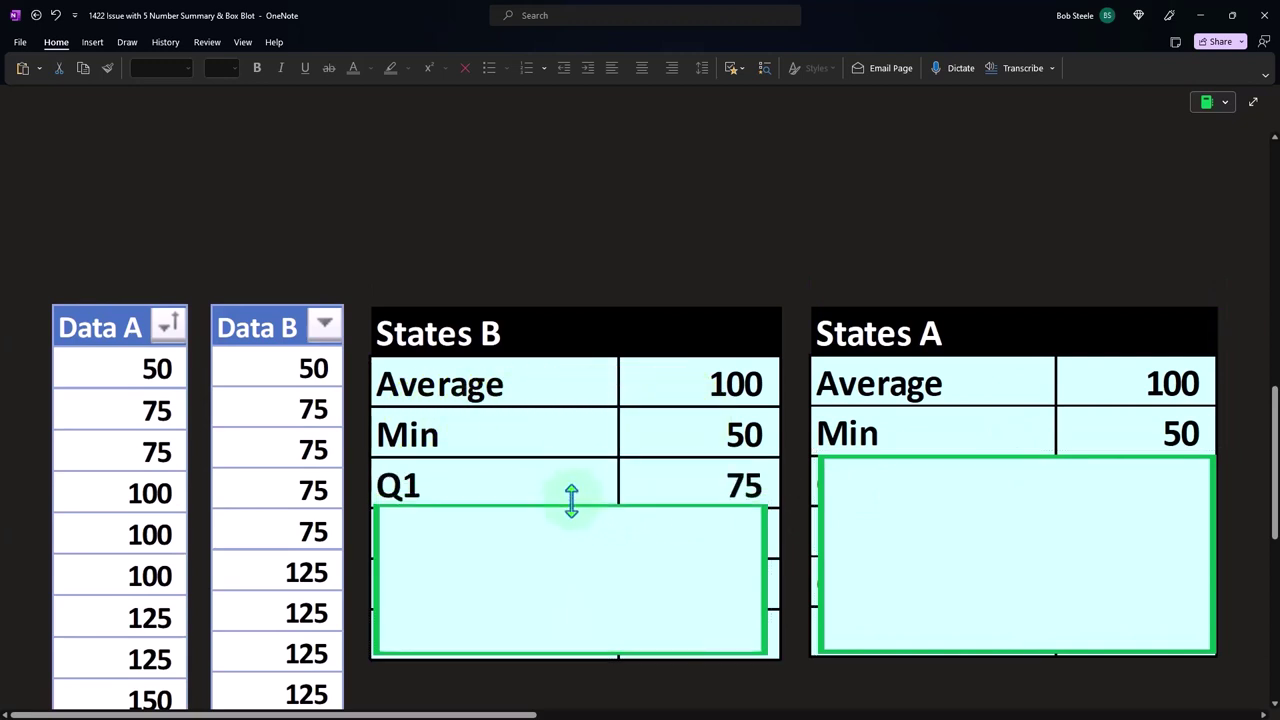
{"action": "left_click", "coordinate": [1037, 460]}
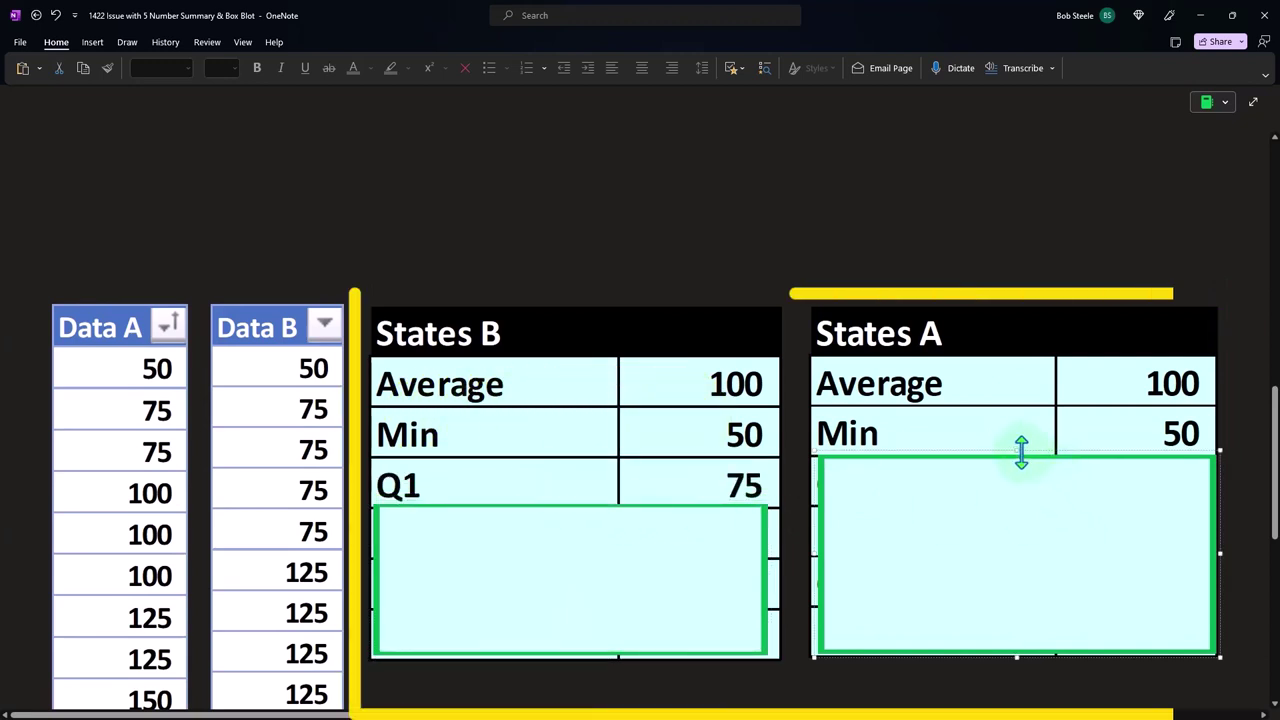
{"action": "left_click_drag", "start_coordinate": [1021, 452], "coordinate": [1022, 478]}
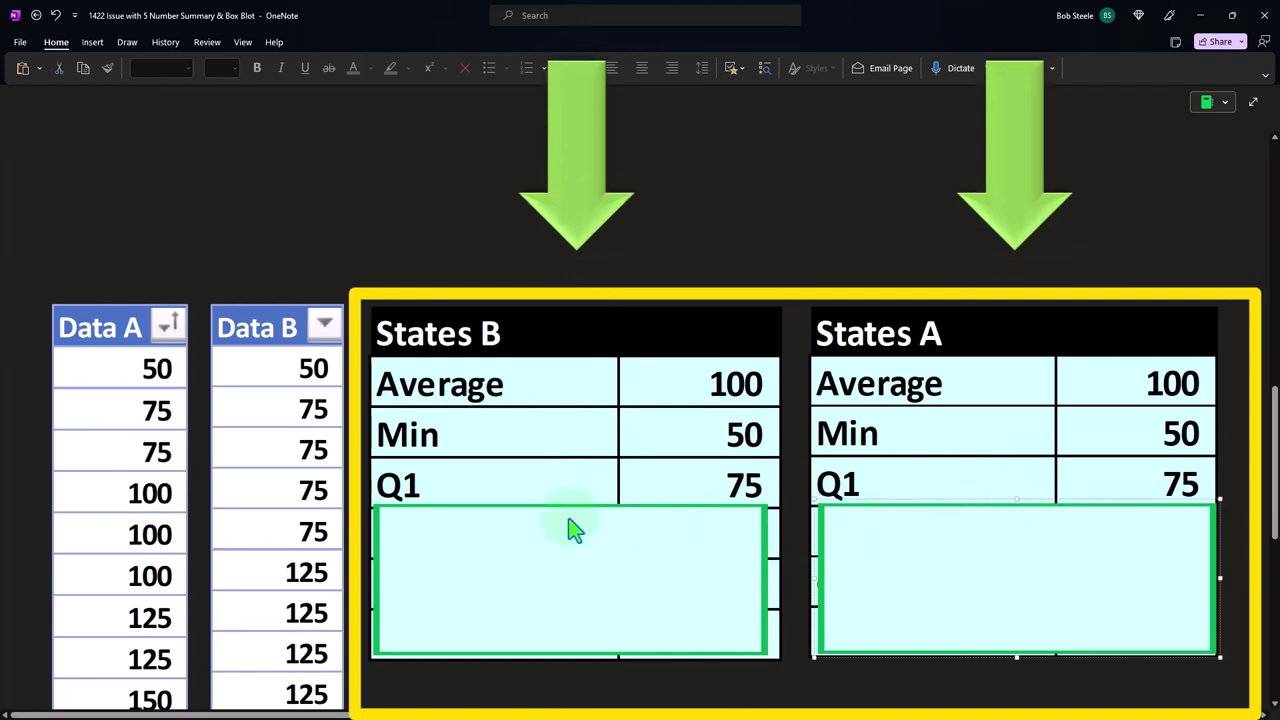
- Uncover the Median Q2 100 and Q3 125 rows in both States tables
{"action": "left_click", "coordinate": [858, 503]}
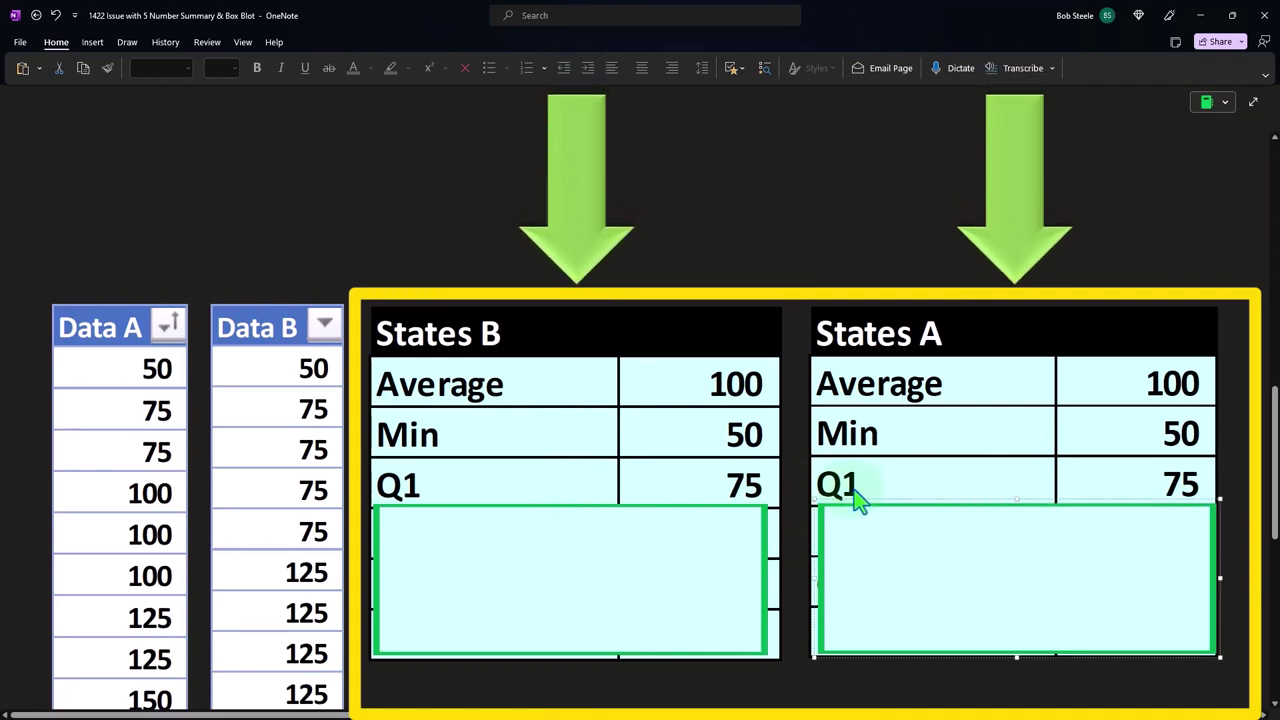
{"action": "left_click", "coordinate": [538, 506]}
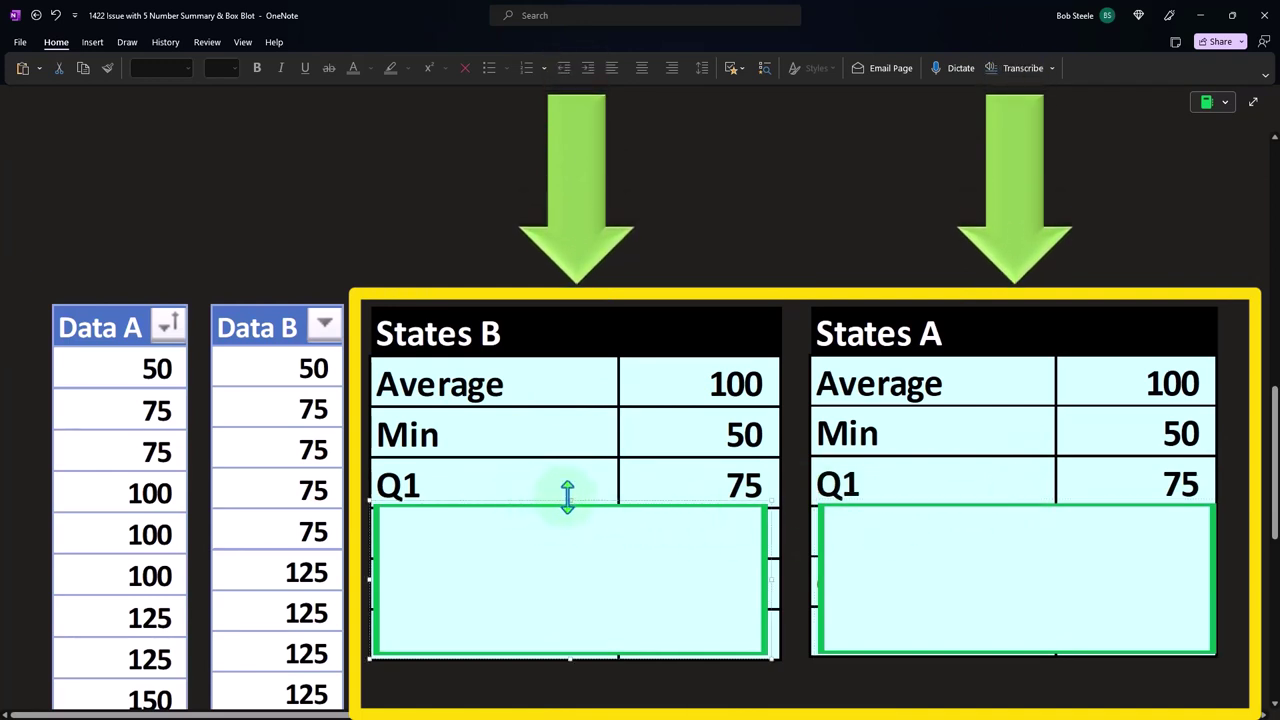
{"action": "left_click_drag", "start_coordinate": [567, 497], "coordinate": [570, 537]}
{"action": "left_click", "coordinate": [1058, 512]}
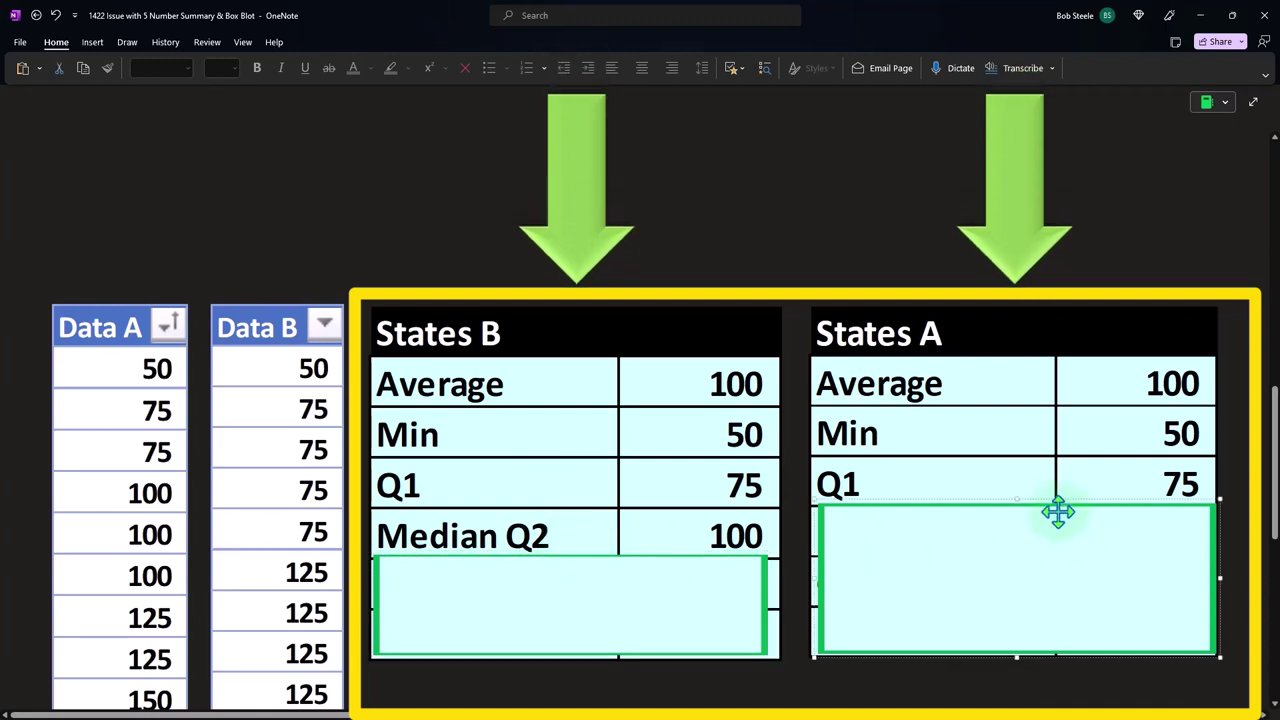
{"action": "left_click_drag", "start_coordinate": [1020, 500], "coordinate": [1016, 549]}
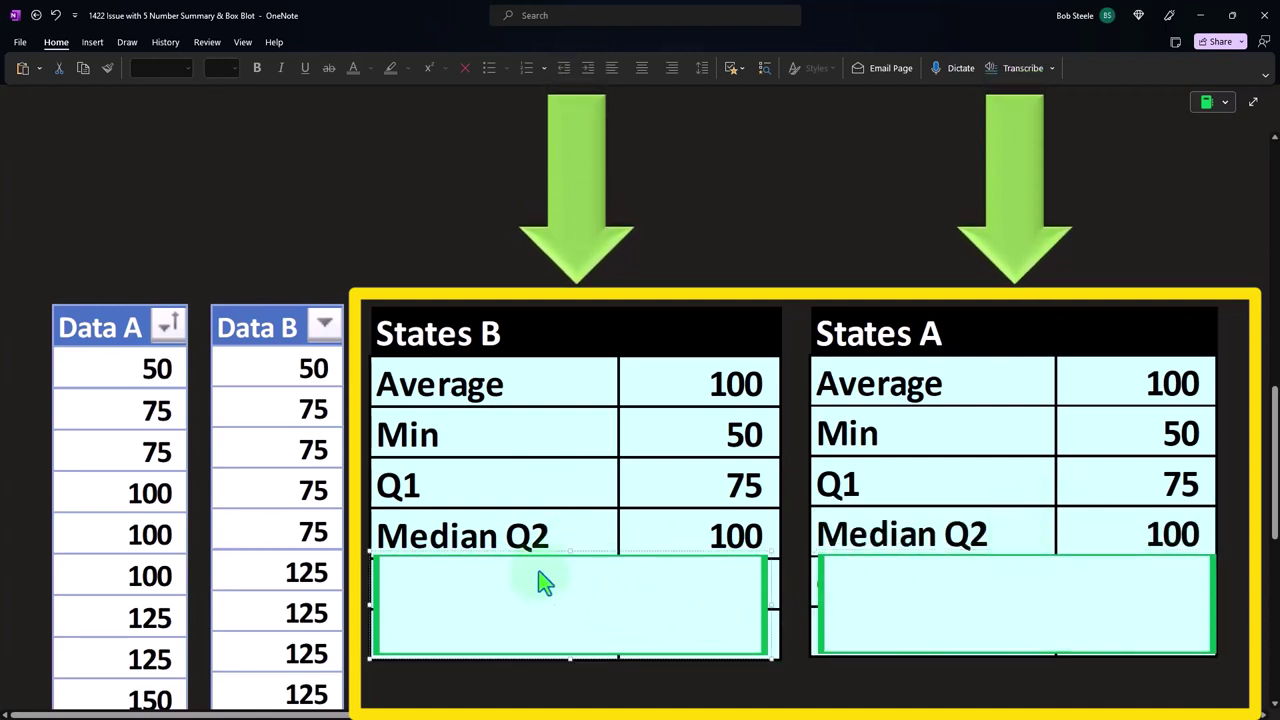
{"action": "left_click_drag", "start_coordinate": [559, 547], "coordinate": [571, 613]}
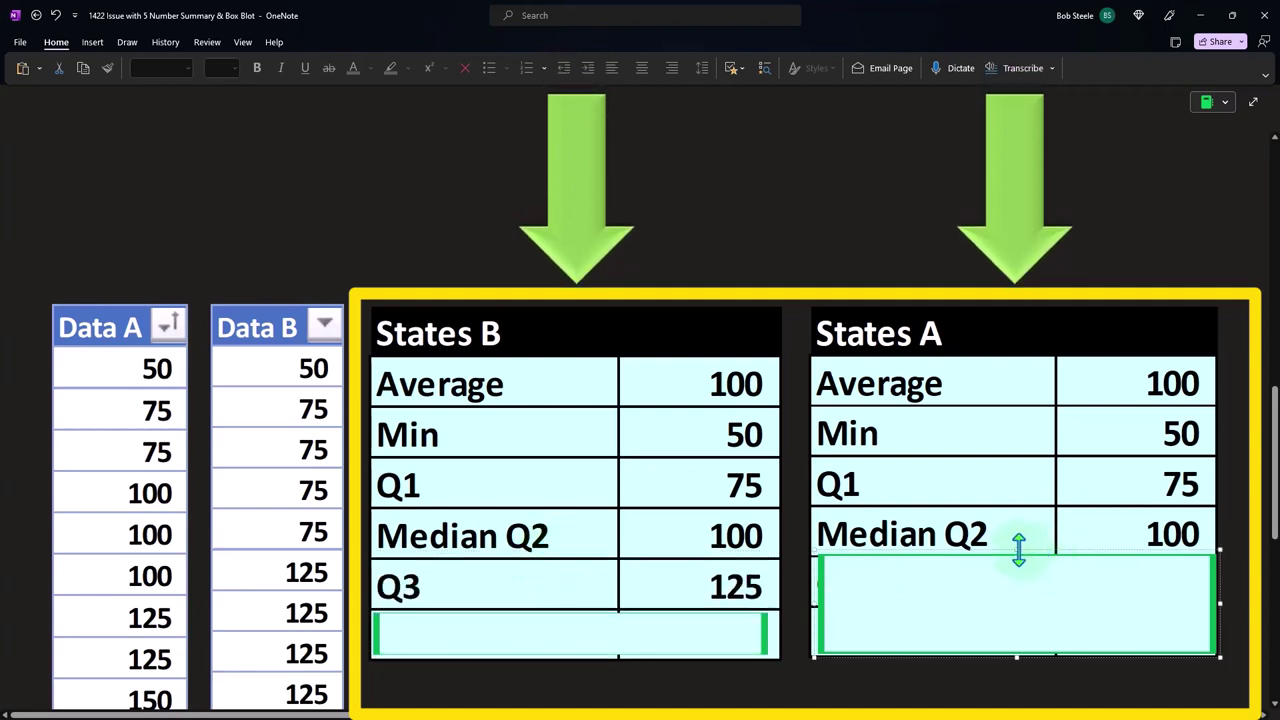
{"action": "left_click_drag", "start_coordinate": [1017, 551], "coordinate": [1017, 590]}
- Delete the last covers to show Max 150 in States B and States A
{"action": "scroll", "coordinate": [370, 632], "scroll_direction": "down", "scroll_amount": 2}
{"action": "left_click", "coordinate": [457, 543]}
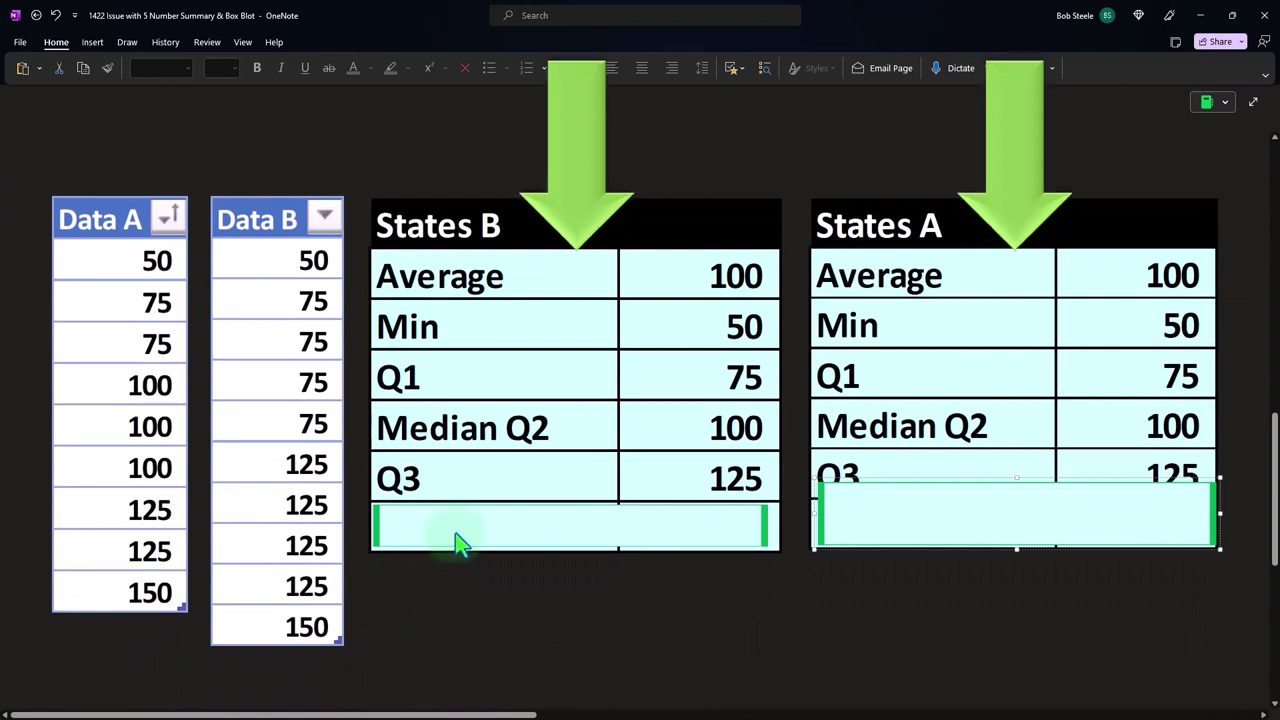
{"action": "key", "text": "Delete"}
{"action": "left_click", "coordinate": [978, 516]}
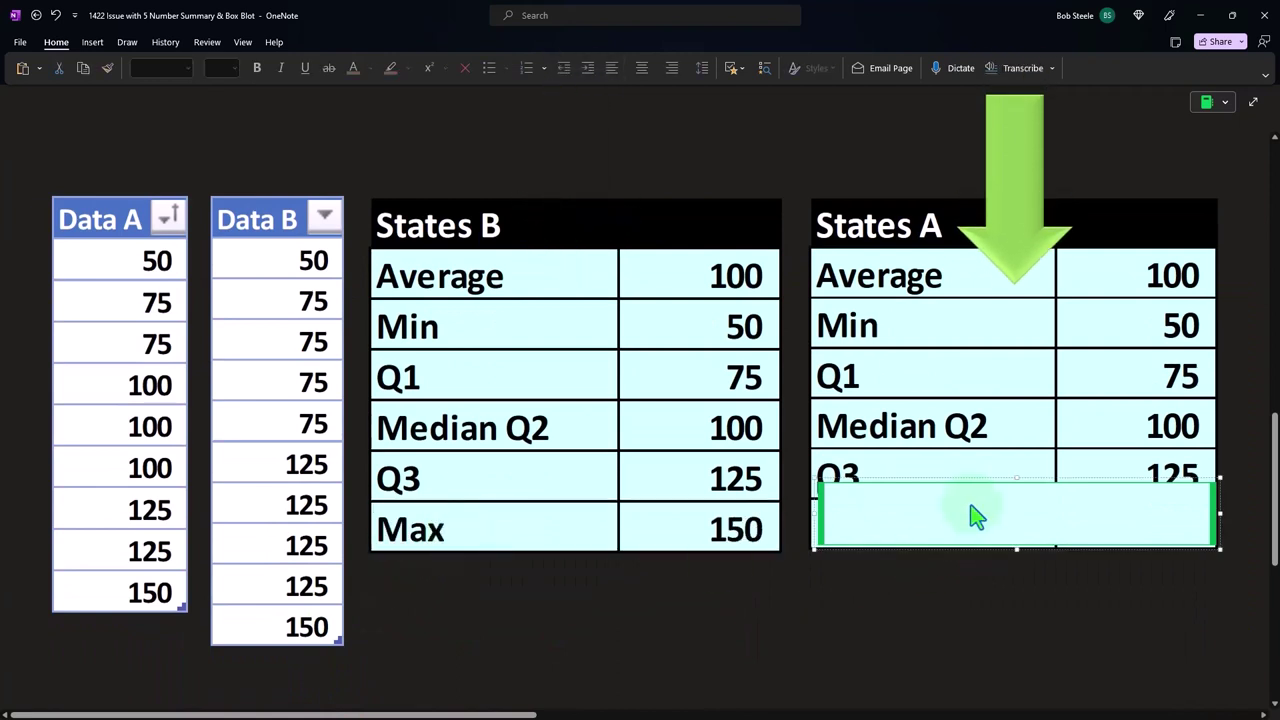
{"action": "key", "text": "Delete"}
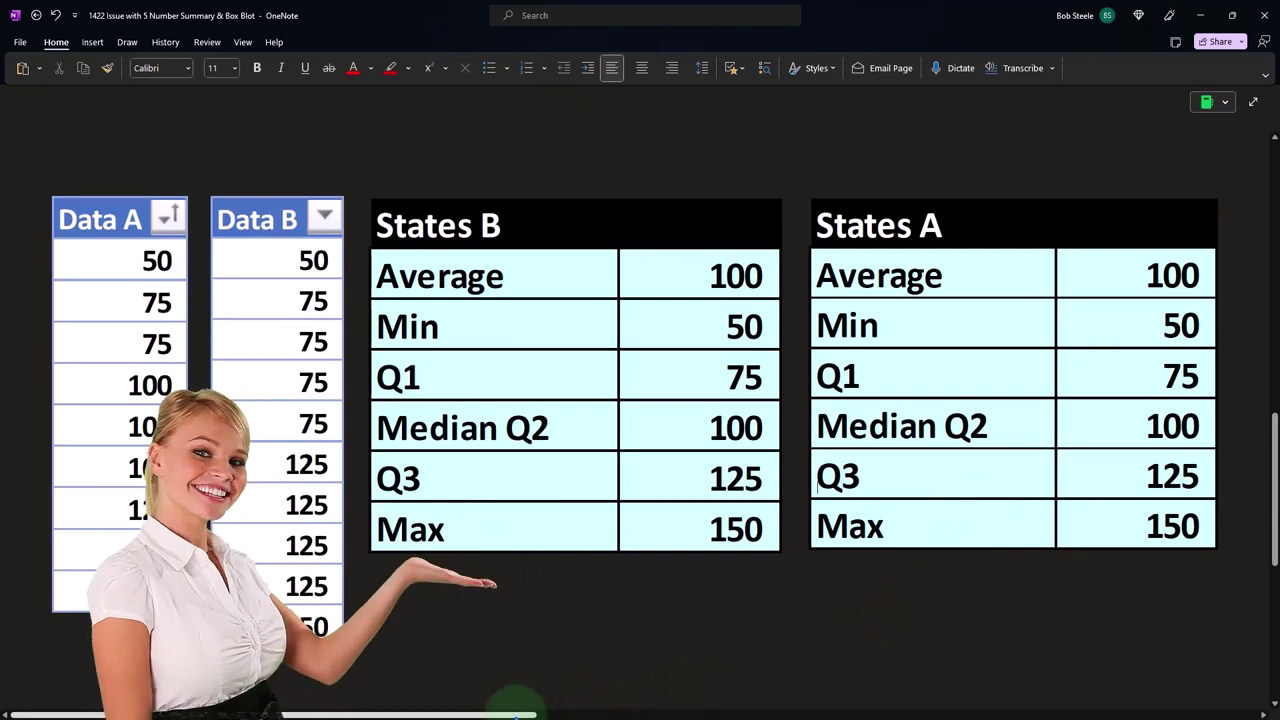
- Delete the green-bordered cover below the box plot to reveal the Data A histogram
{"action": "left_click_drag", "start_coordinate": [516, 712], "coordinate": [908, 682]}
{"action": "left_click", "coordinate": [782, 488]}
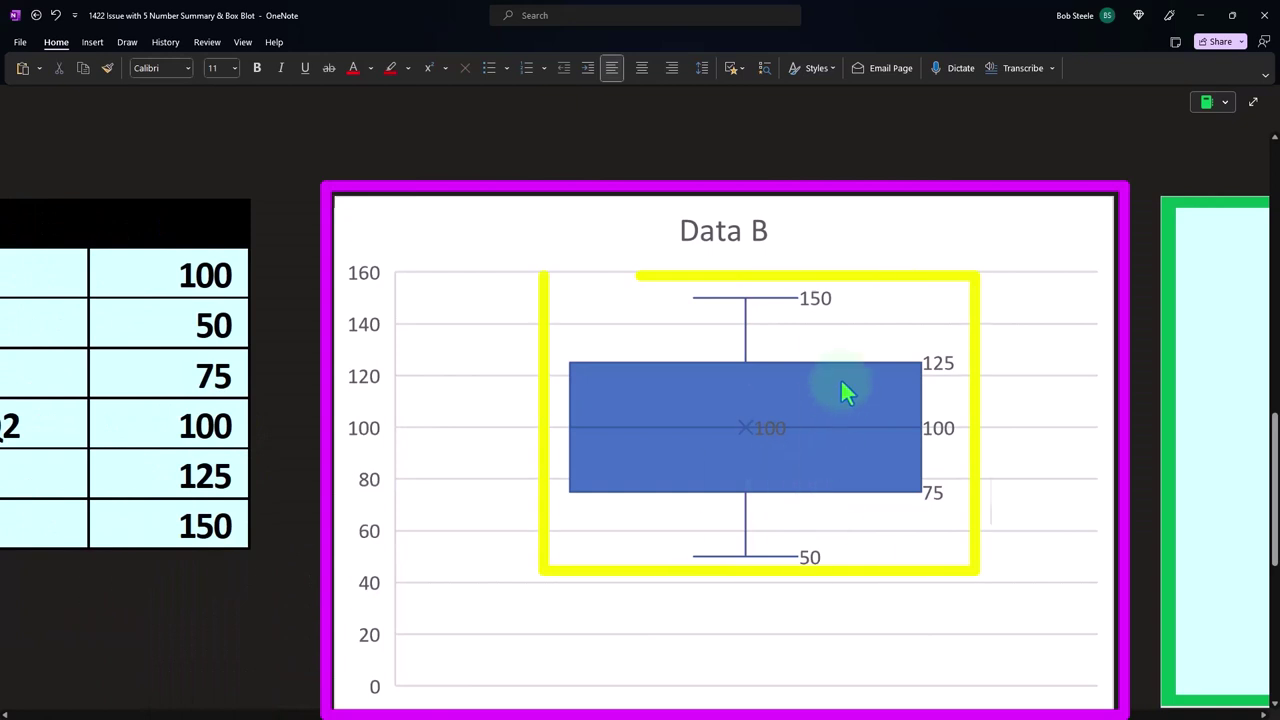
{"action": "scroll", "coordinate": [846, 385], "scroll_direction": "up", "scroll_amount": 10}
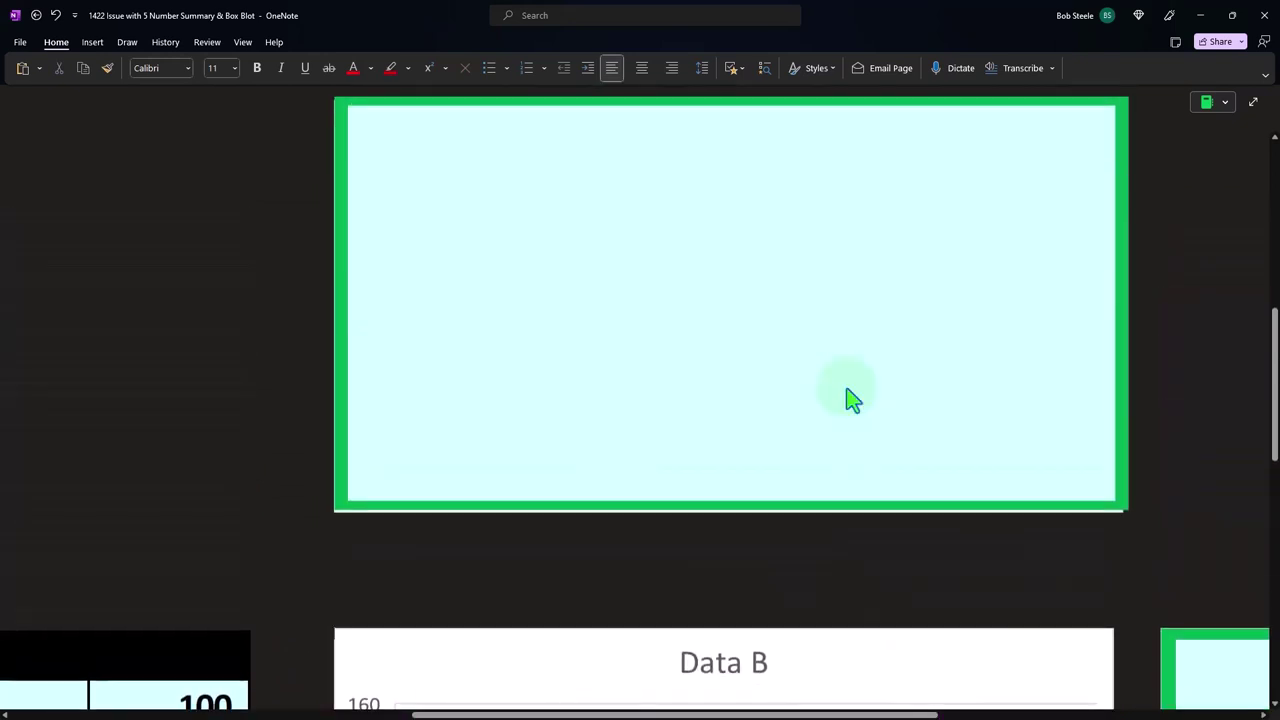
{"action": "scroll", "coordinate": [846, 385], "scroll_direction": "down", "scroll_amount": 5}
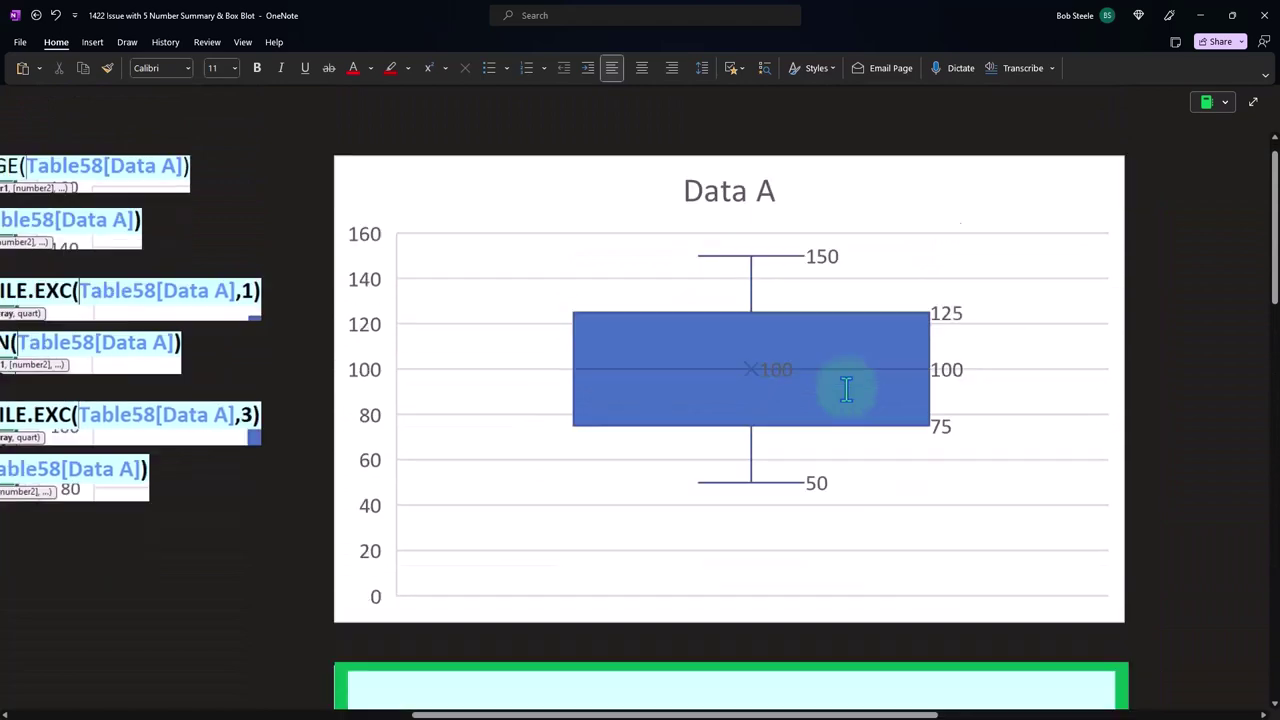
{"action": "left_click", "coordinate": [757, 484]}
{"action": "key", "text": "Delete"}
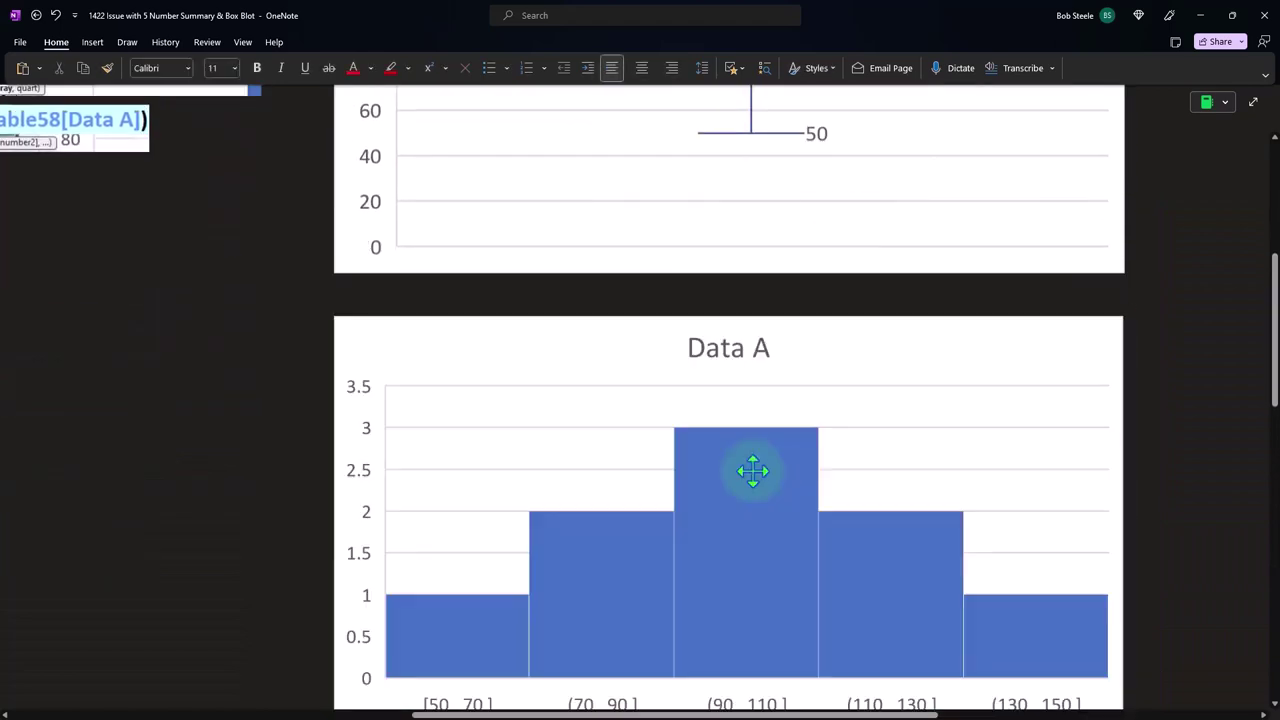
{"action": "scroll", "coordinate": [752, 471], "scroll_direction": "down", "scroll_amount": 3}
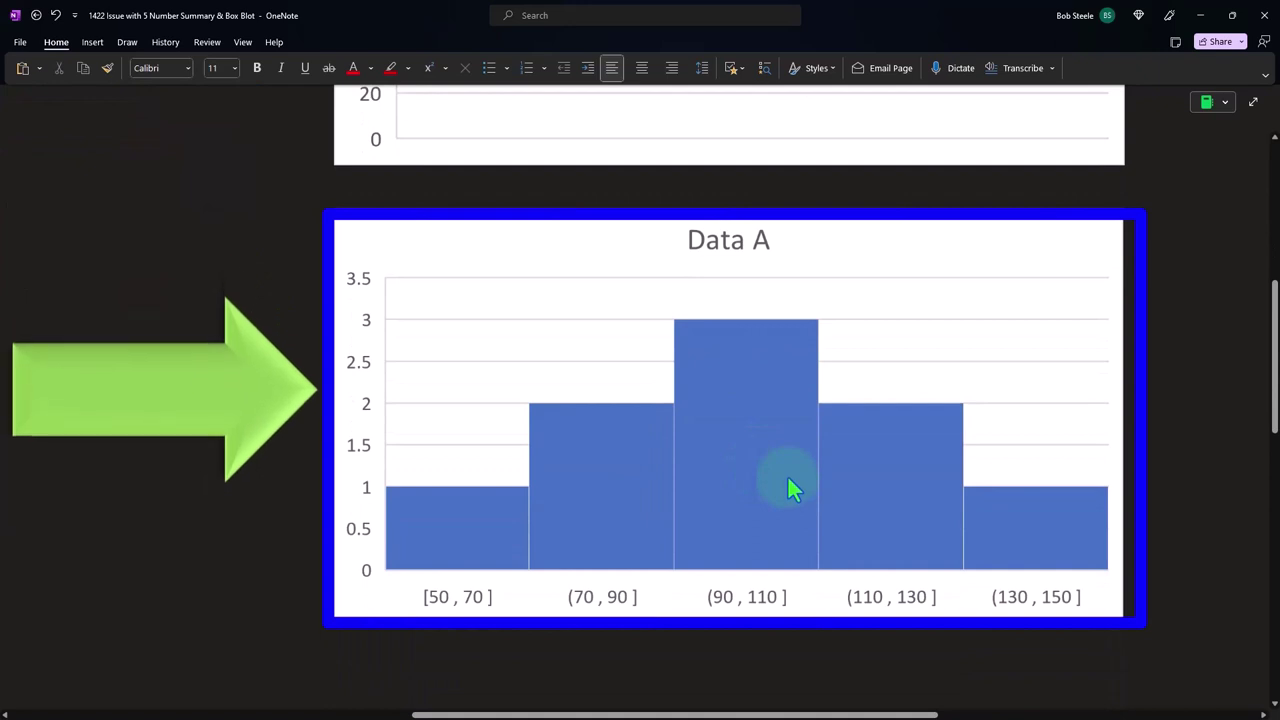
{"action": "scroll", "coordinate": [787, 475], "scroll_direction": "up", "scroll_amount": 5}
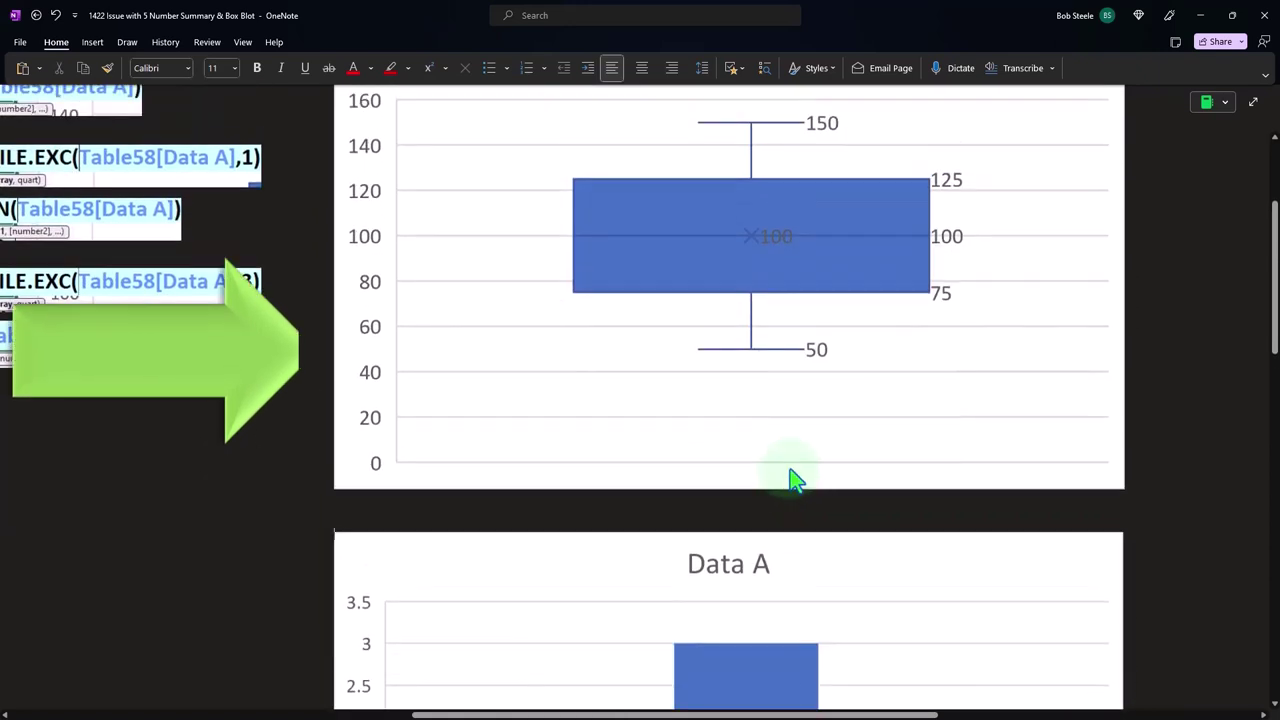
{"action": "scroll", "coordinate": [793, 478], "scroll_direction": "up", "scroll_amount": 2}
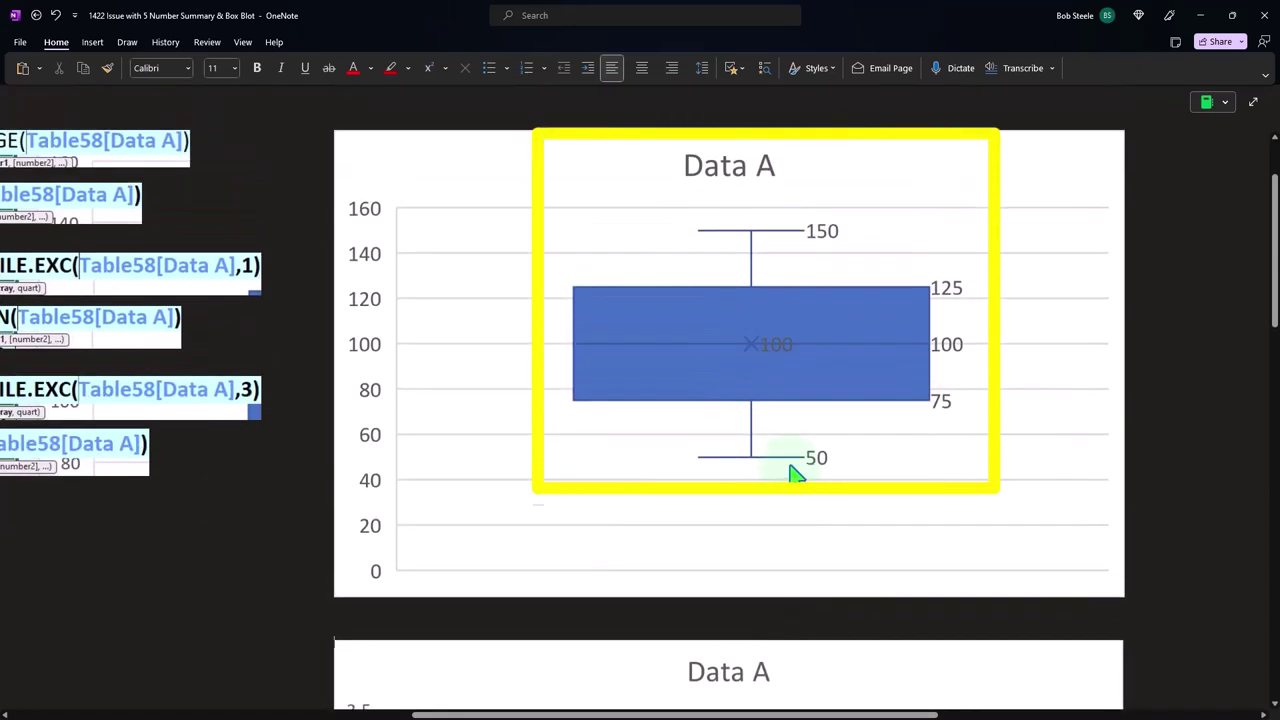
{"action": "scroll", "coordinate": [797, 472], "scroll_direction": "down", "scroll_amount": 6}
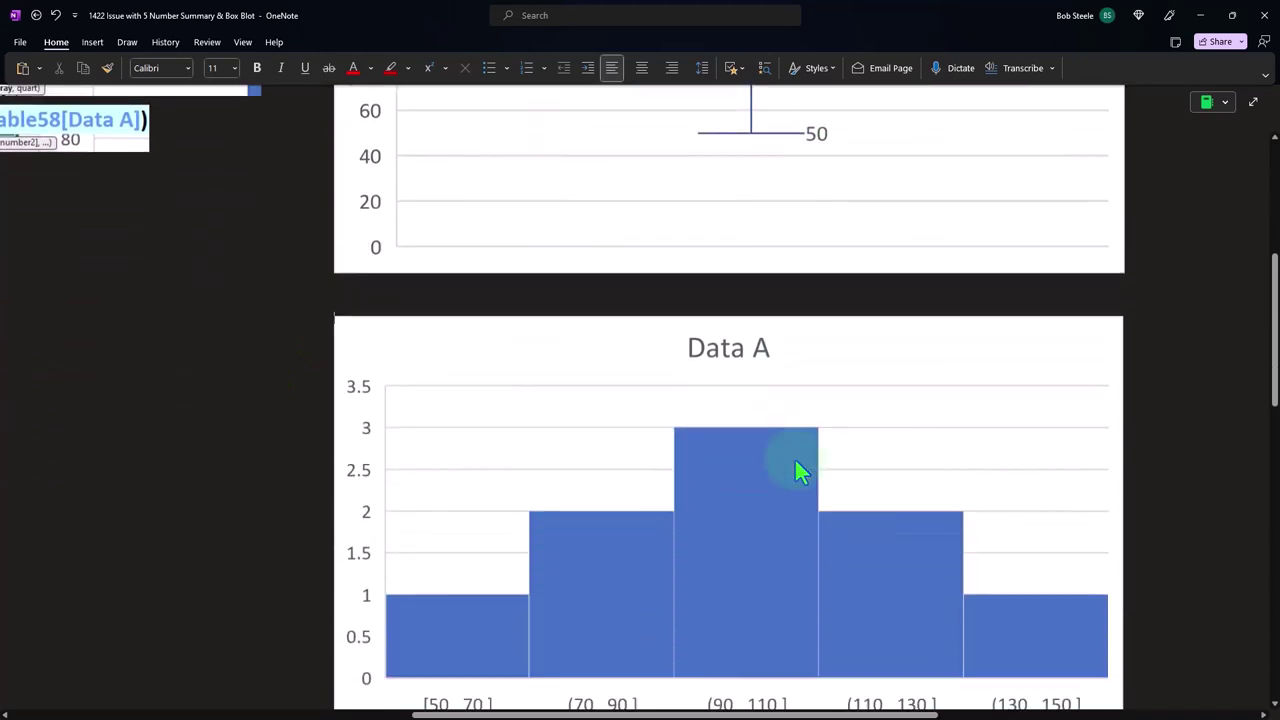
{"action": "scroll", "coordinate": [794, 465], "scroll_direction": "down", "scroll_amount": 4}
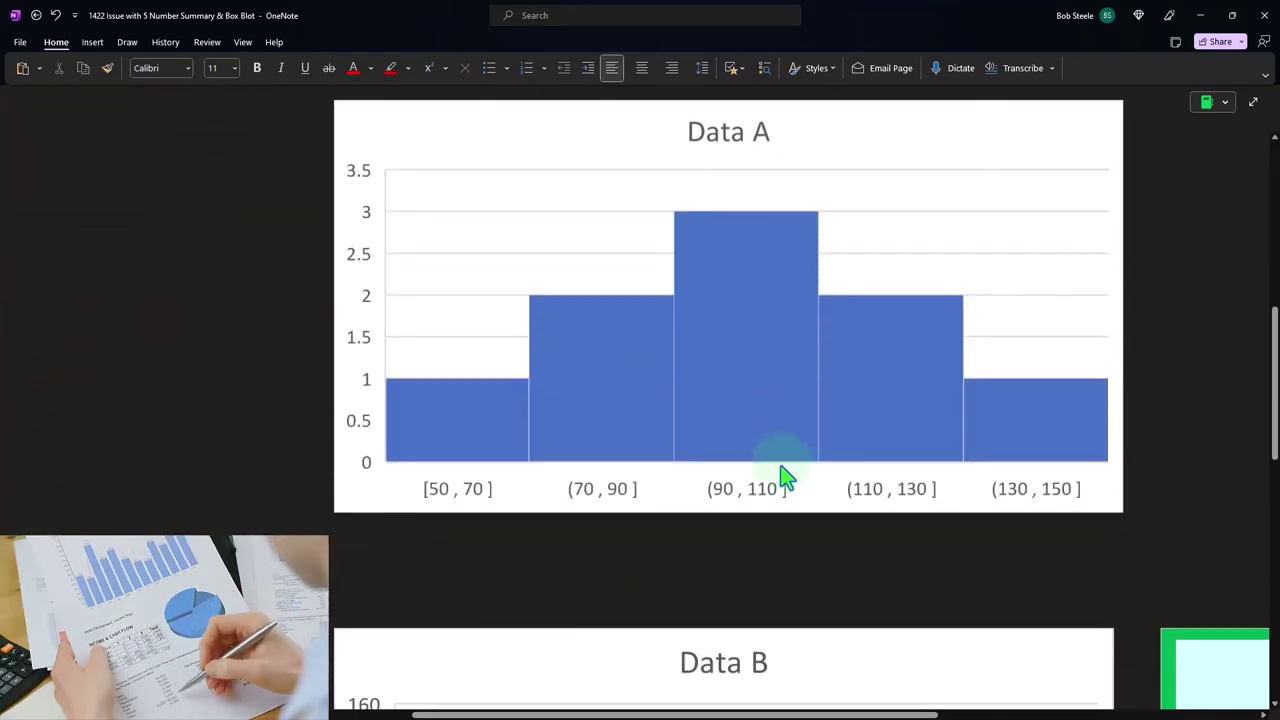
{"action": "scroll", "coordinate": [785, 478], "scroll_direction": "down", "scroll_amount": 18}
- Uncover the Data B histogram with its empty (90, 110] bin, then return to the States tables
{"action": "left_click", "coordinate": [785, 478]}
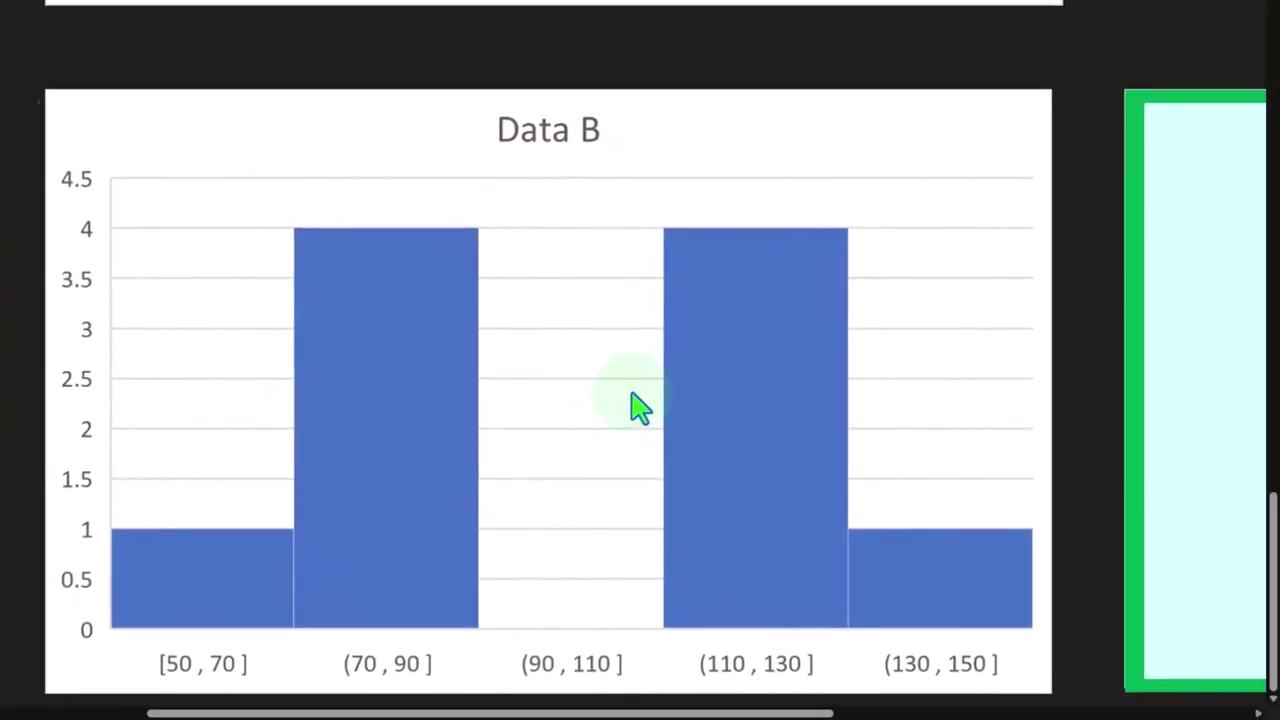
{"action": "scroll", "coordinate": [646, 411], "scroll_direction": "up", "scroll_amount": 10}
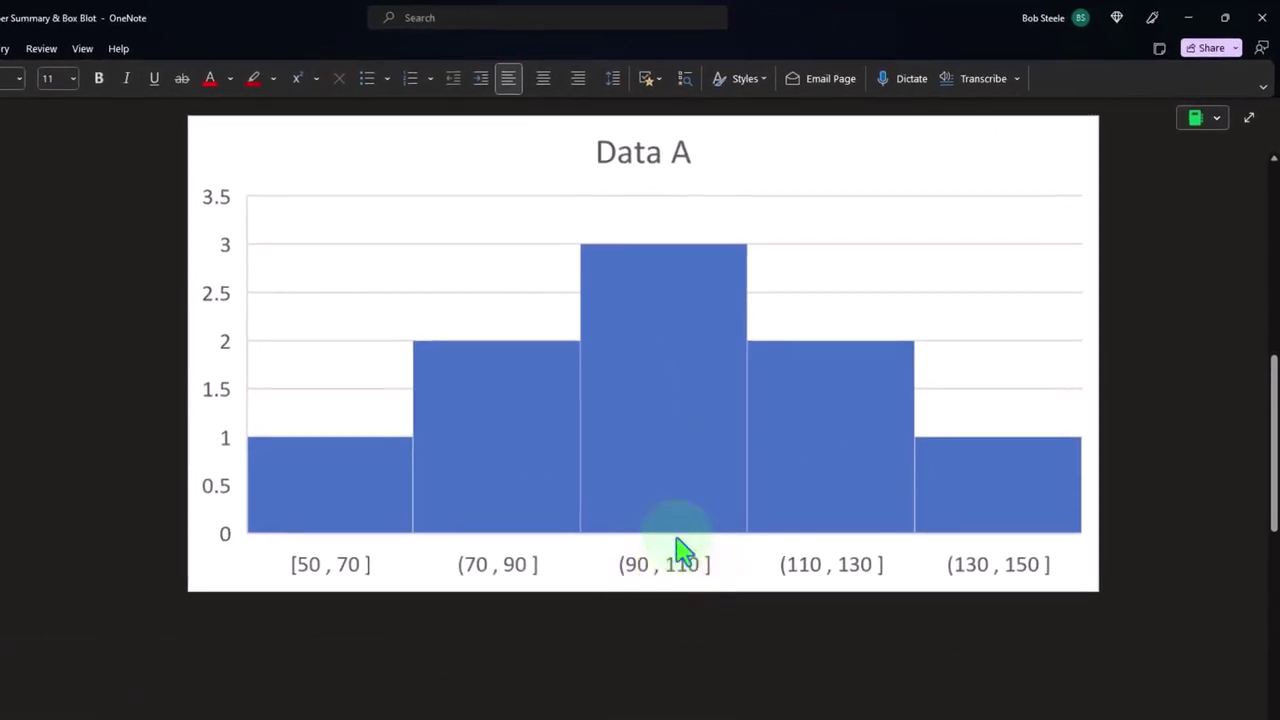
{"action": "scroll", "coordinate": [678, 548], "scroll_direction": "down", "scroll_amount": 10}
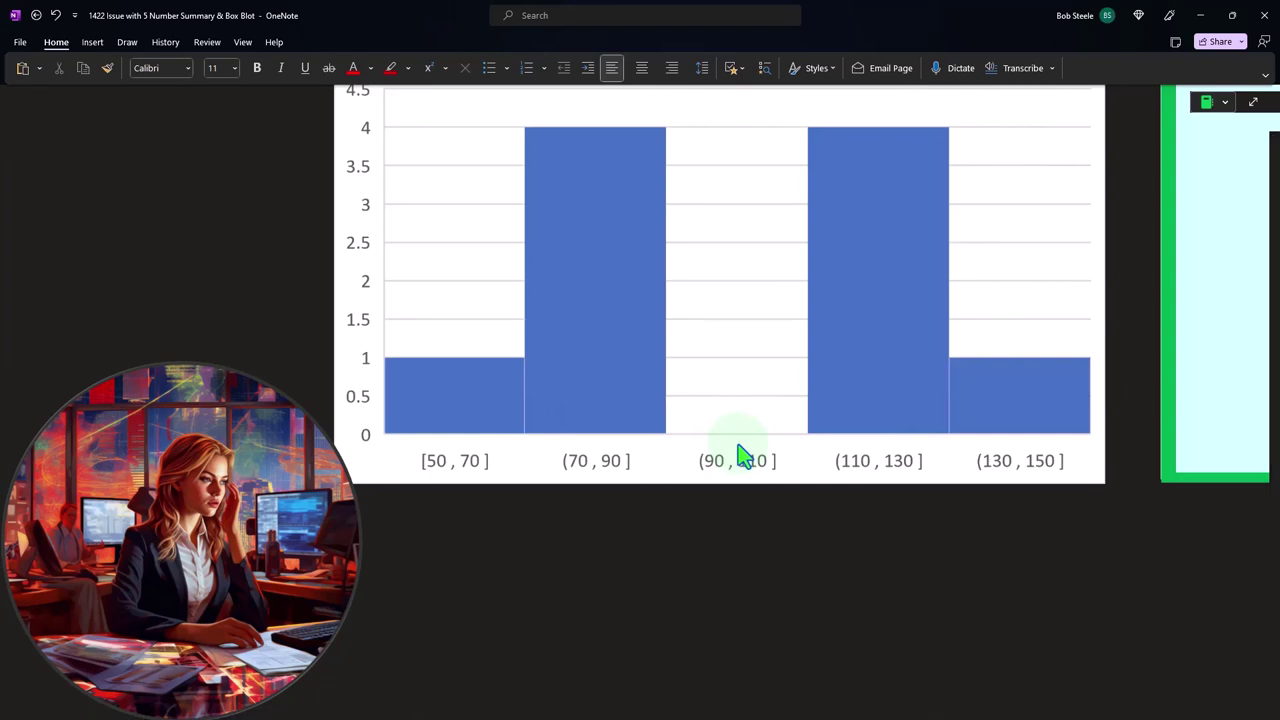
{"action": "left_click_drag", "start_coordinate": [793, 716], "coordinate": [471, 694]}
{"action": "scroll", "coordinate": [446, 620], "scroll_direction": "up", "scroll_amount": 10}
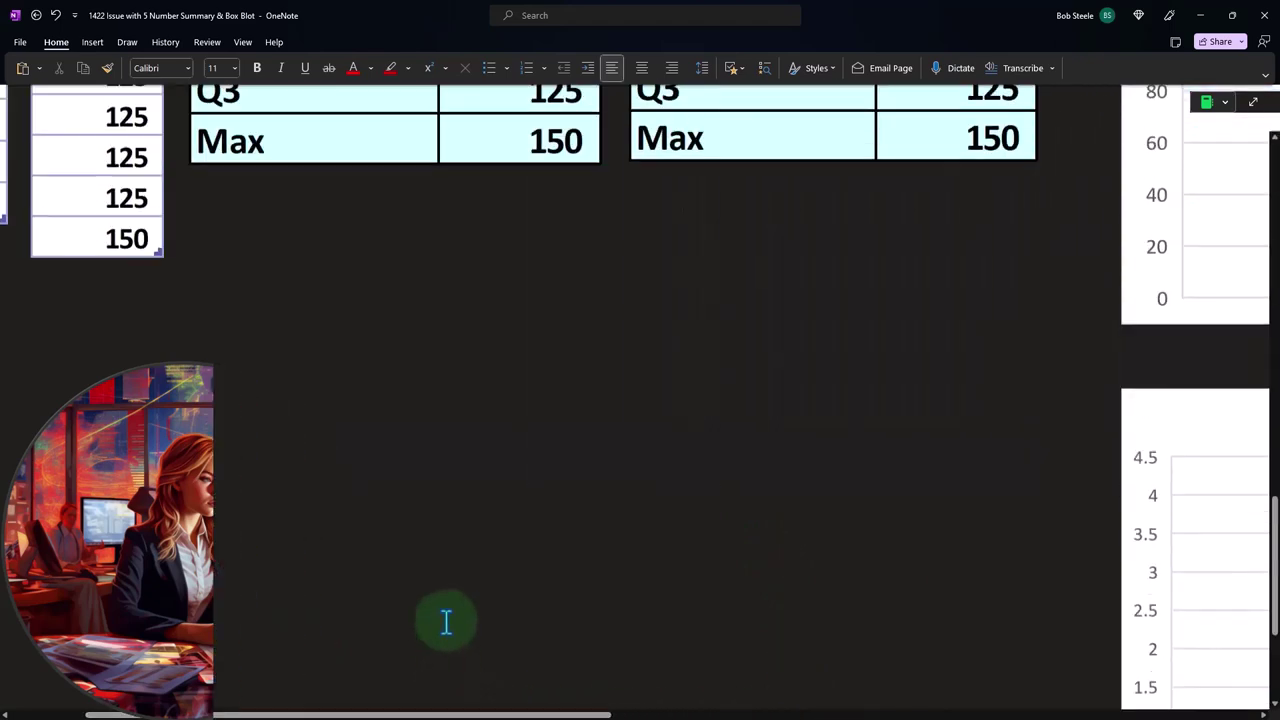
{"action": "left_click_drag", "start_coordinate": [585, 706], "coordinate": [514, 700]}
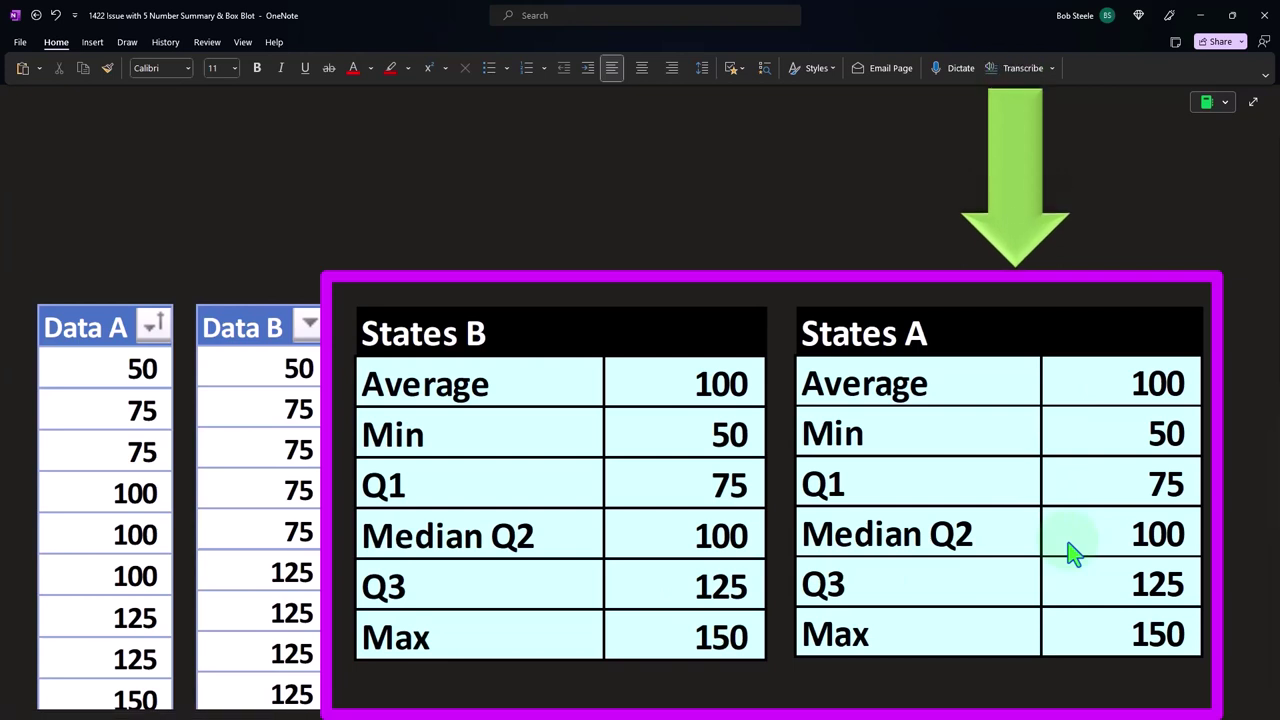
{"action": "scroll", "coordinate": [995, 531], "scroll_direction": "down", "scroll_amount": 2}
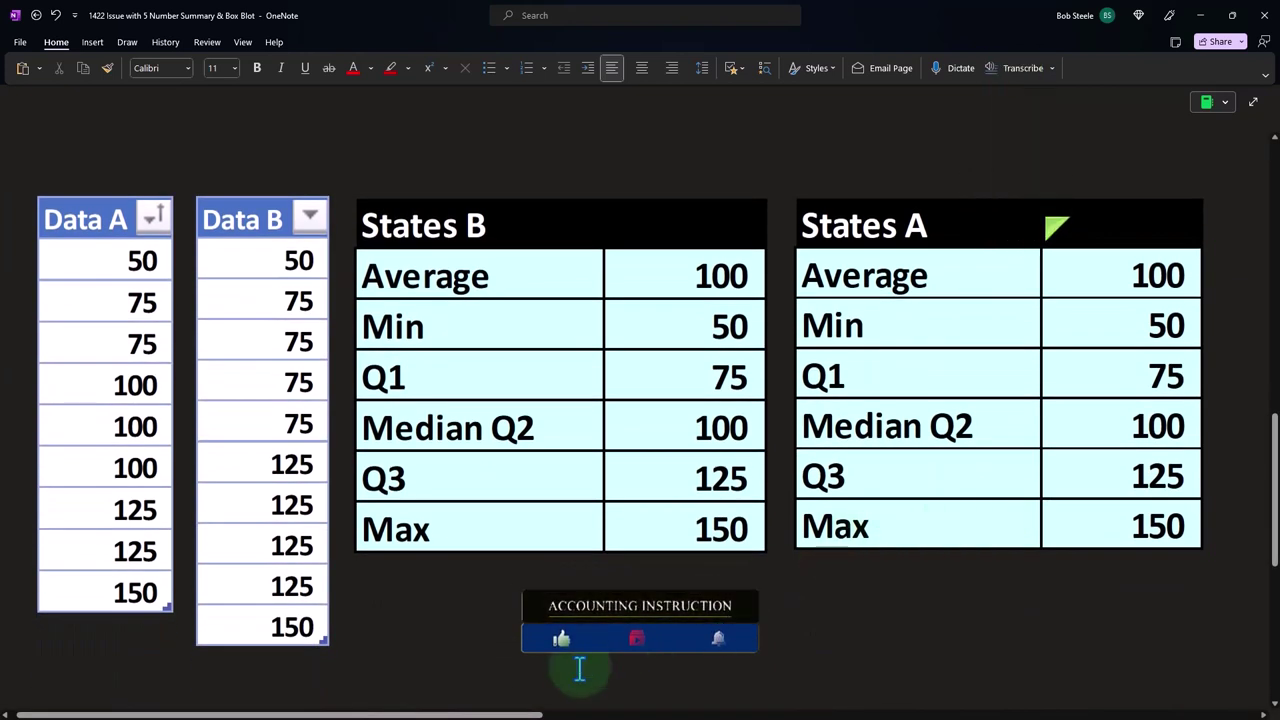
{"action": "left_click_drag", "start_coordinate": [512, 715], "coordinate": [950, 714]}
{"action": "scroll", "coordinate": [860, 588], "scroll_direction": "down", "scroll_amount": 10}
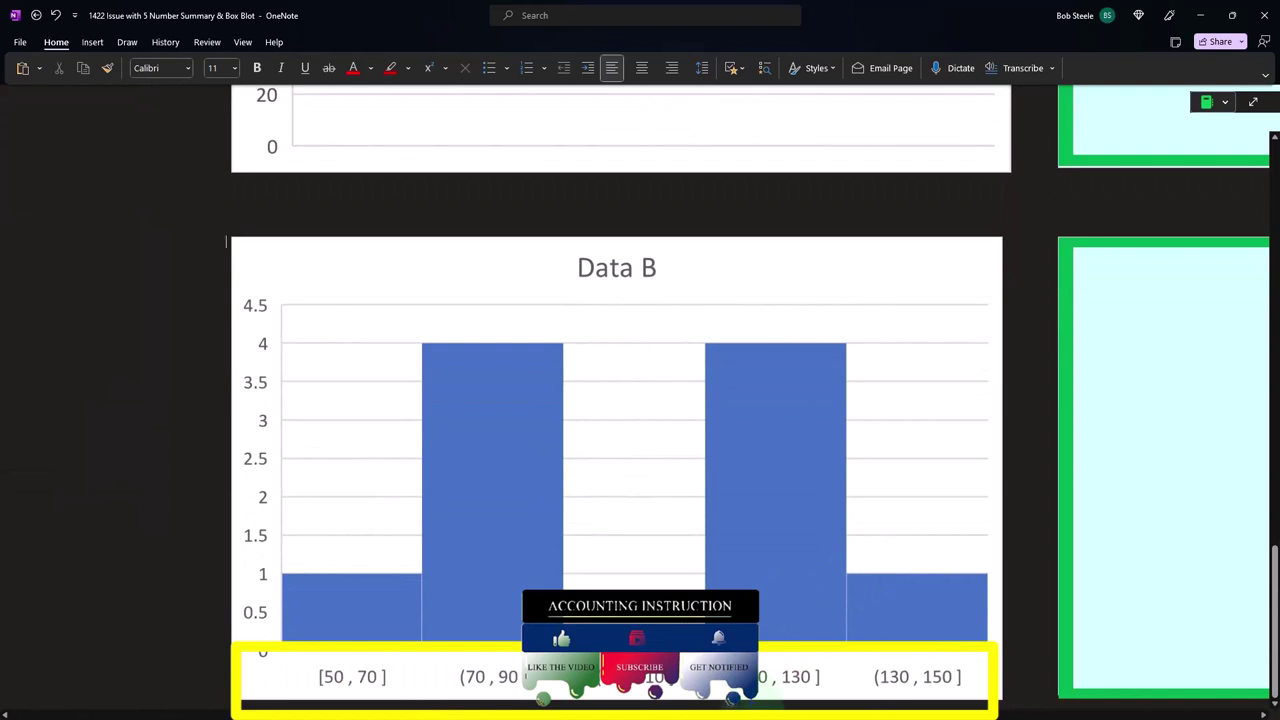
{"action": "scroll", "coordinate": [640, 450], "scroll_direction": "right", "scroll_amount": 5}
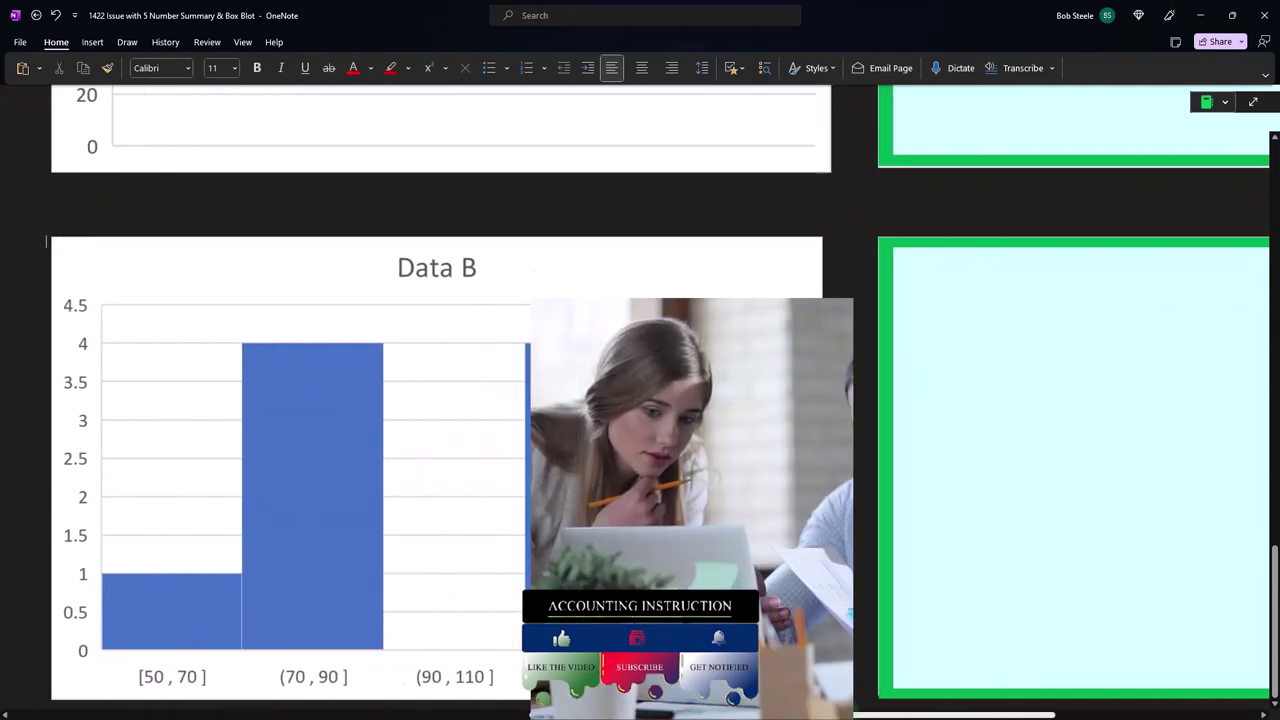
{"action": "scroll", "coordinate": [640, 400], "scroll_direction": "right", "scroll_amount": 2}
{"action": "scroll", "coordinate": [640, 400], "scroll_direction": "up", "scroll_amount": 5}
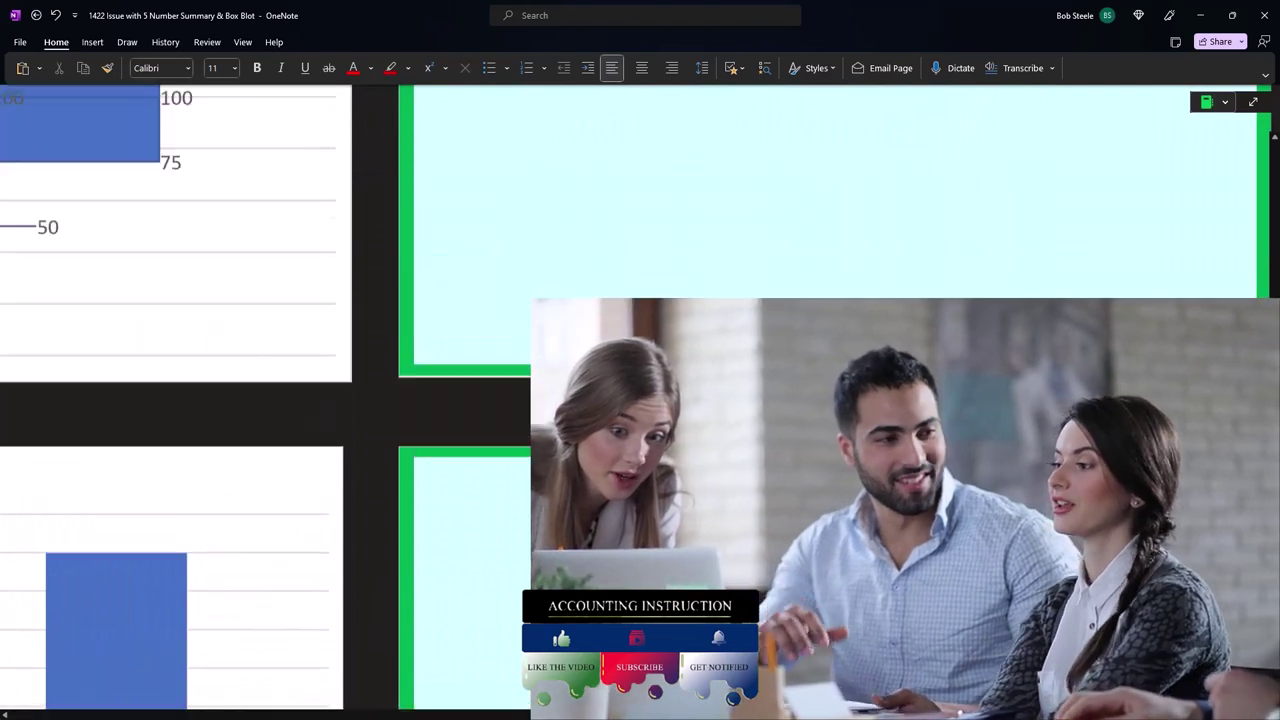
{"action": "scroll", "coordinate": [640, 400], "scroll_direction": "down", "scroll_amount": 10}
{"action": "scroll", "coordinate": [640, 400], "scroll_direction": "up", "scroll_amount": 12}
{"action": "scroll", "coordinate": [640, 400], "scroll_direction": "down", "scroll_amount": 20}
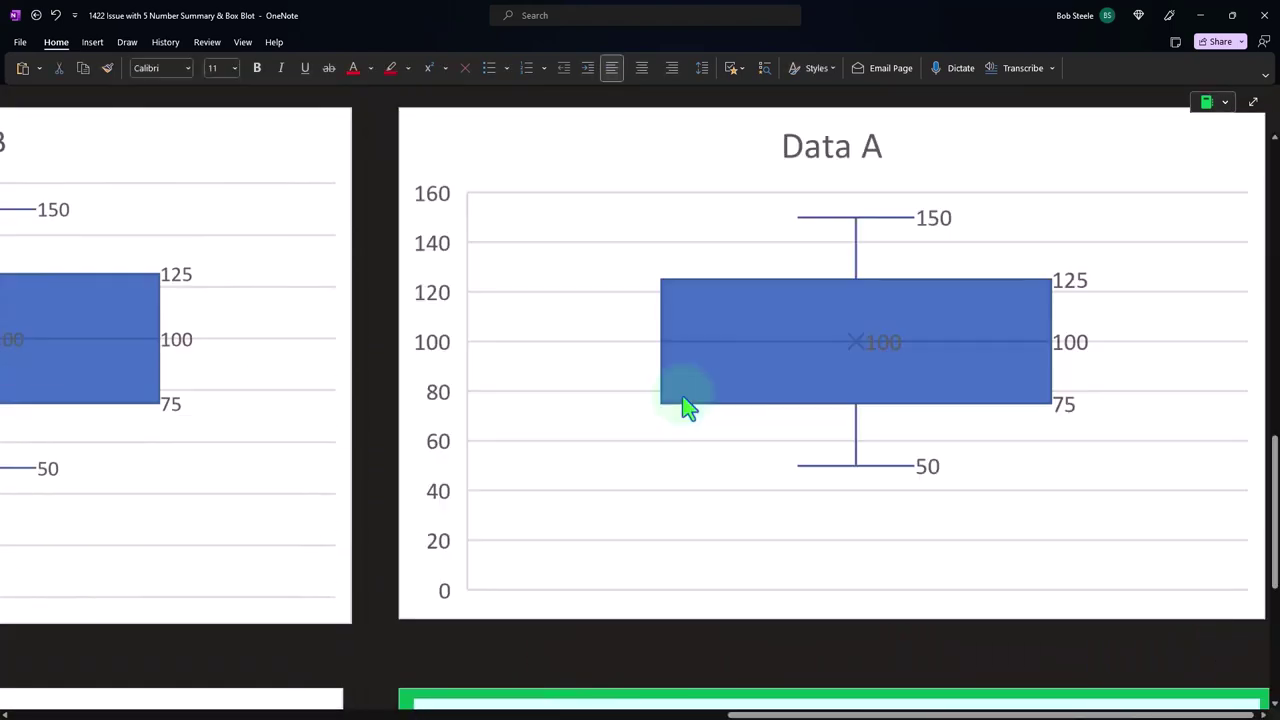
{"action": "mouse_move", "coordinate": [771, 716]}
{"action": "left_mouse_down"}
{"action": "mouse_move", "coordinate": [581, 713]}
{"action": "mouse_move", "coordinate": [785, 715]}
{"action": "left_mouse_up"}
{"action": "scroll", "coordinate": [457, 551], "scroll_direction": "left", "scroll_amount": 5}
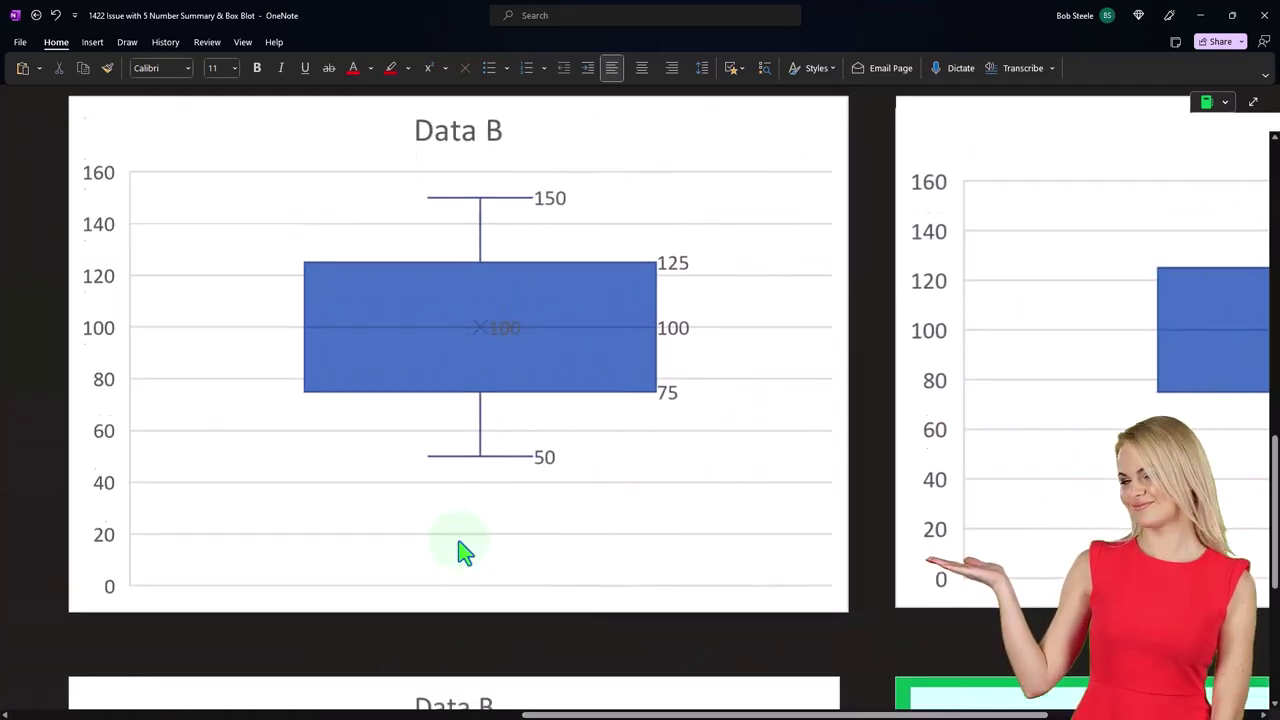
{"action": "scroll", "coordinate": [512, 537], "scroll_direction": "down", "scroll_amount": 4}
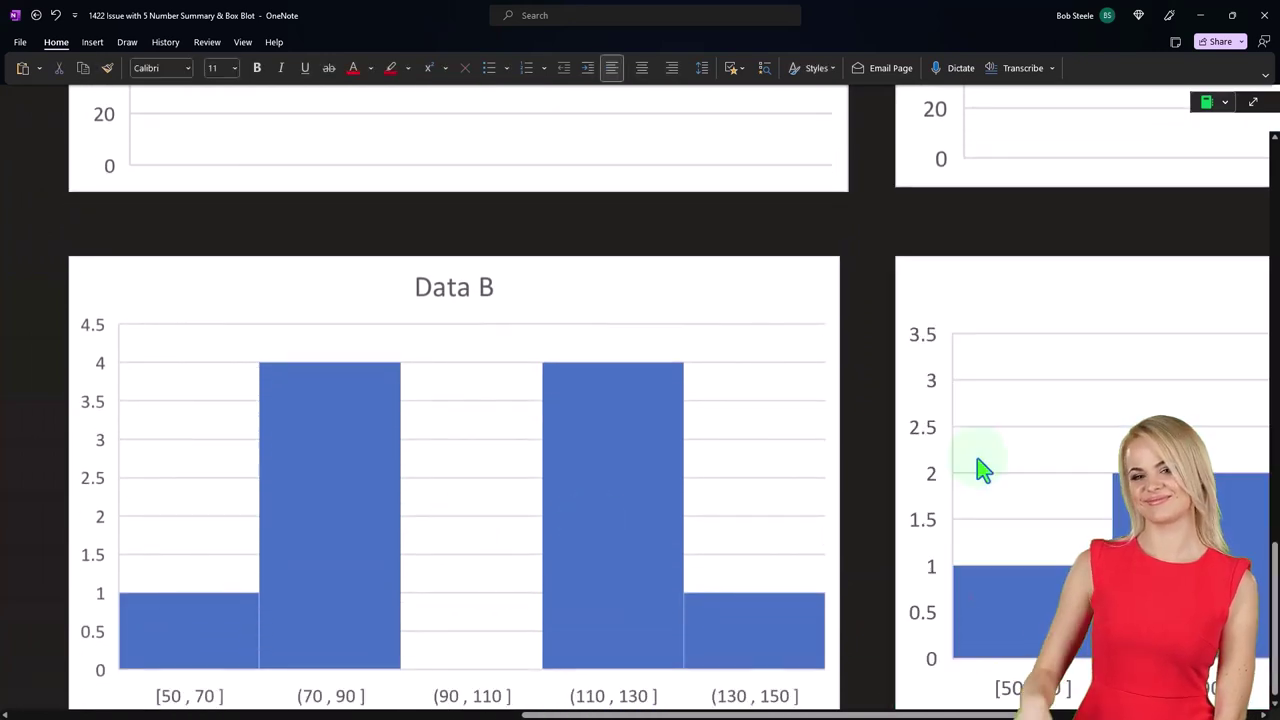
{"action": "left_click_drag", "start_coordinate": [880, 708], "coordinate": [946, 708]}
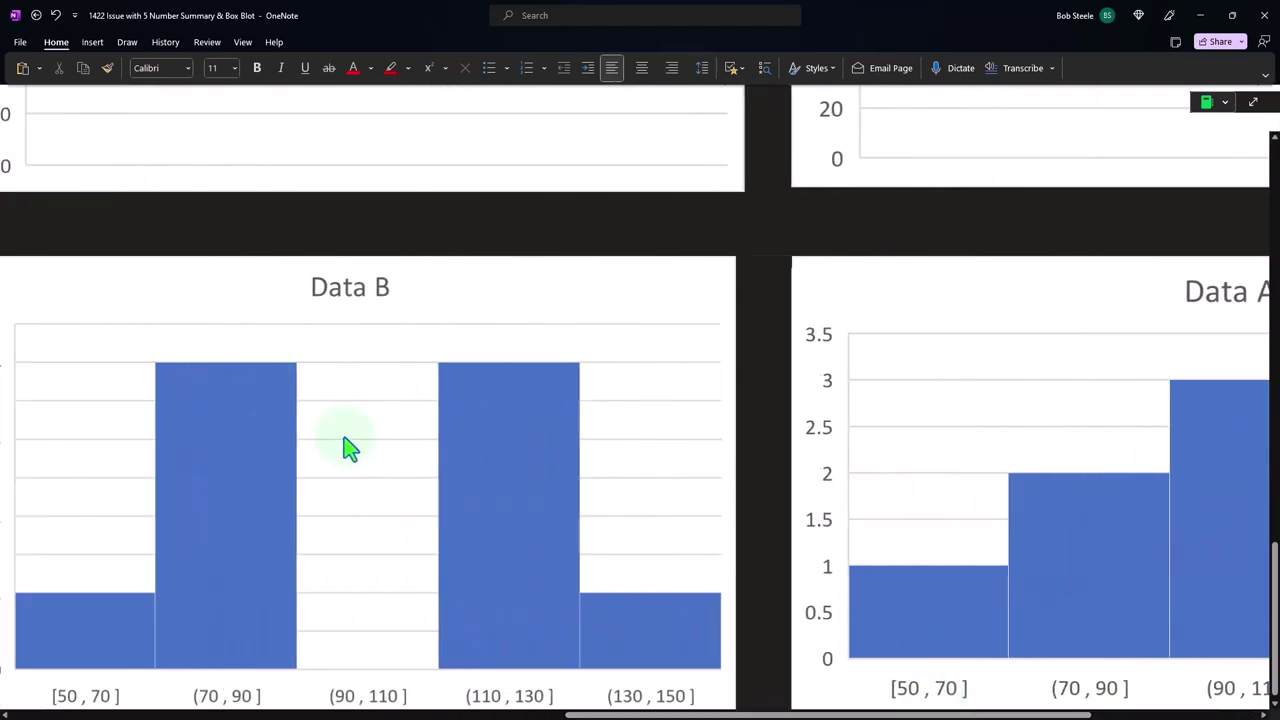